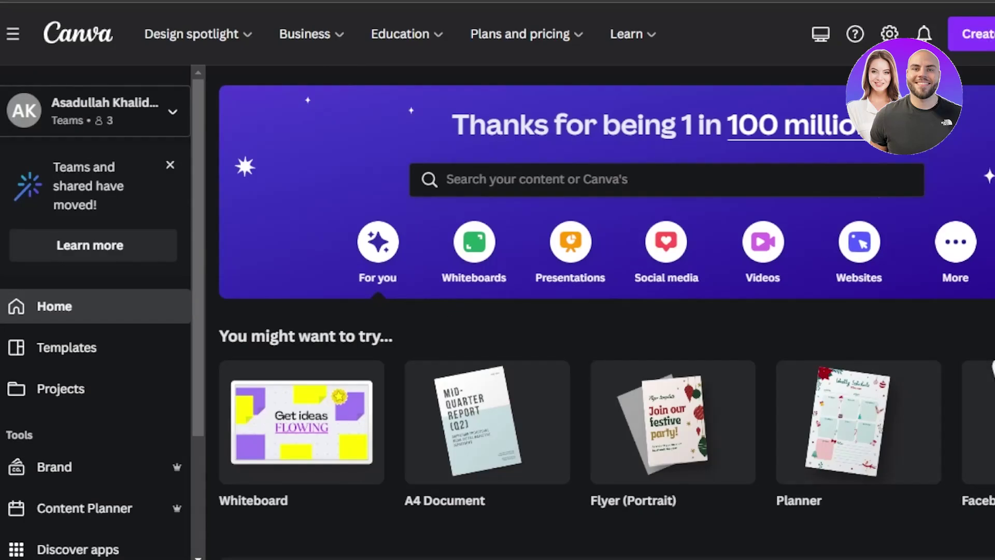
pyautogui.scroll(-6, 601, 311)
pyautogui.scroll(6, 602, 311)
pyautogui.click(977, 34)
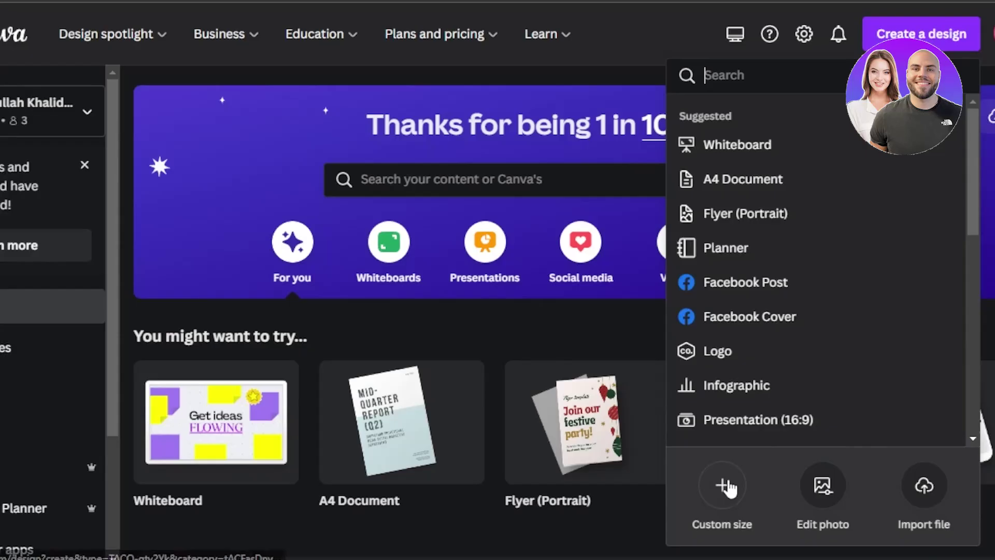
# Search the templates for "gif"
pyautogui.click(458, 176)
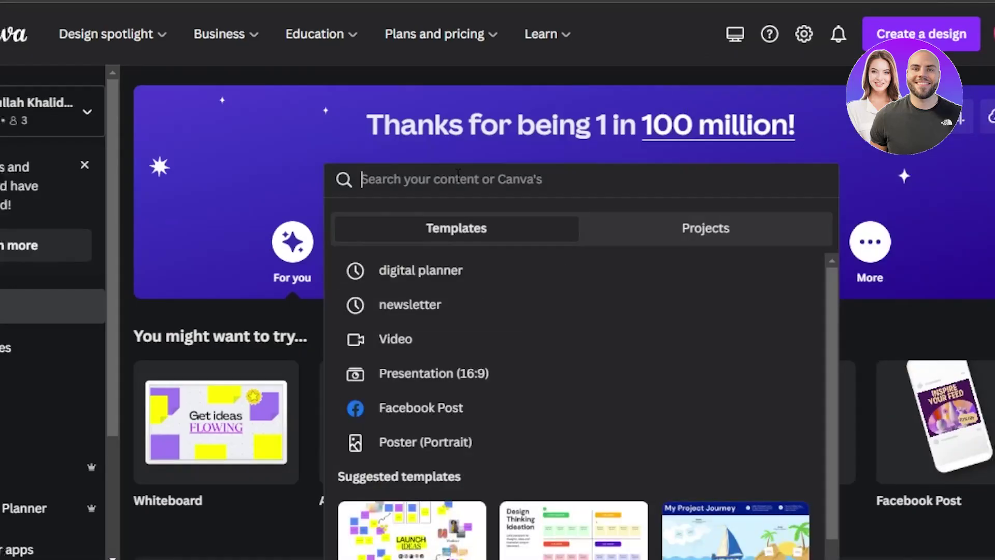
pyautogui.write('gif')
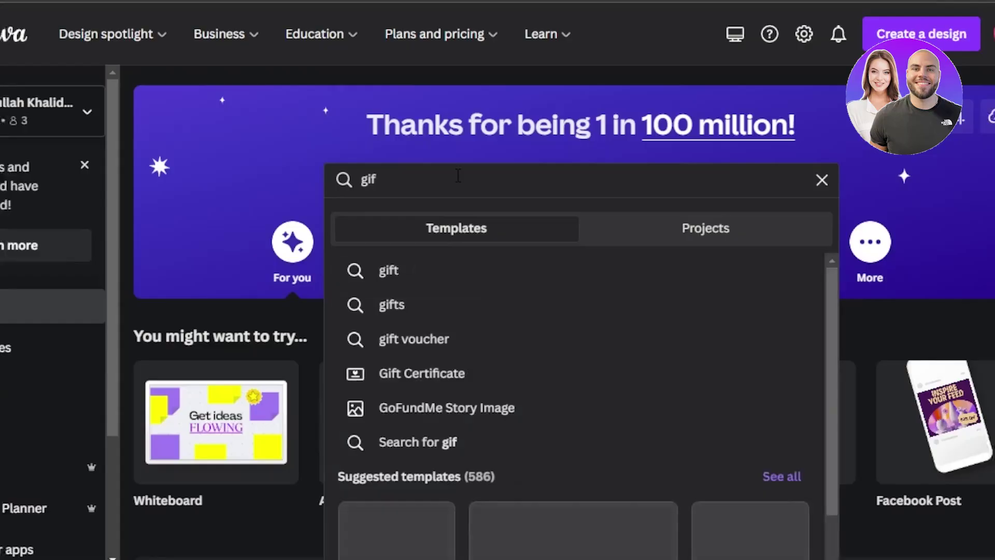
pyautogui.press('Return')
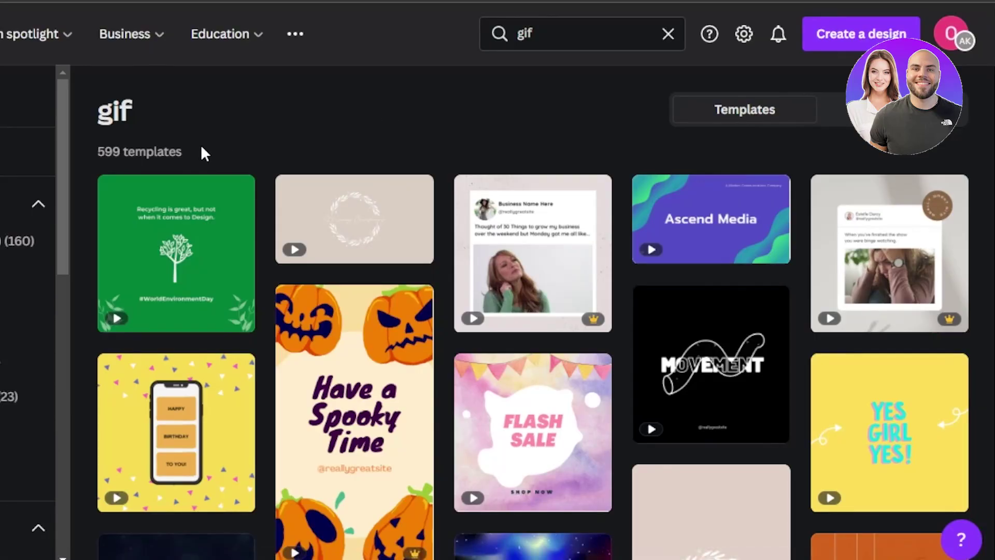
# Look through the gif search results to review the available animated templates
pyautogui.scroll(-3, 533, 311)
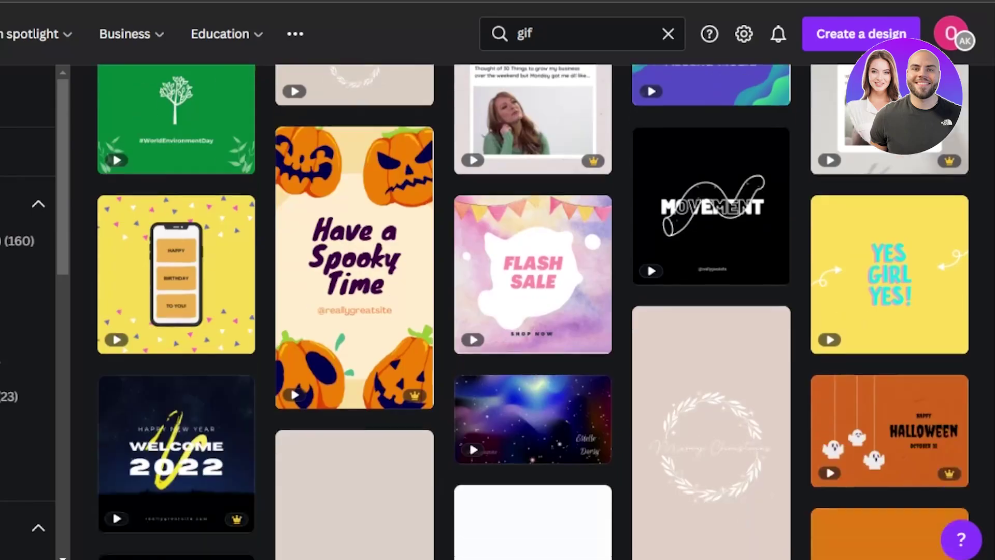
pyautogui.scroll(-5, 533, 311)
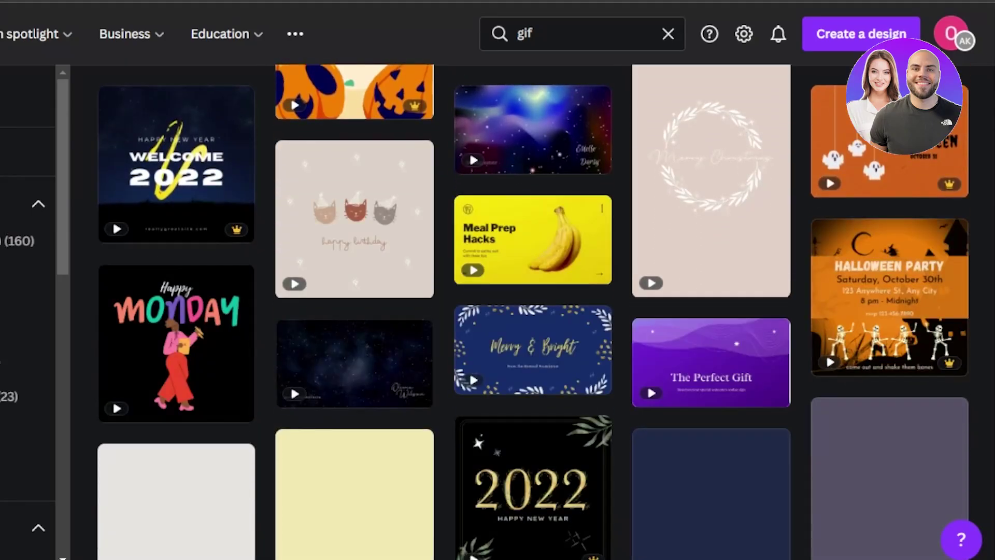
pyautogui.scroll(2, 533, 311)
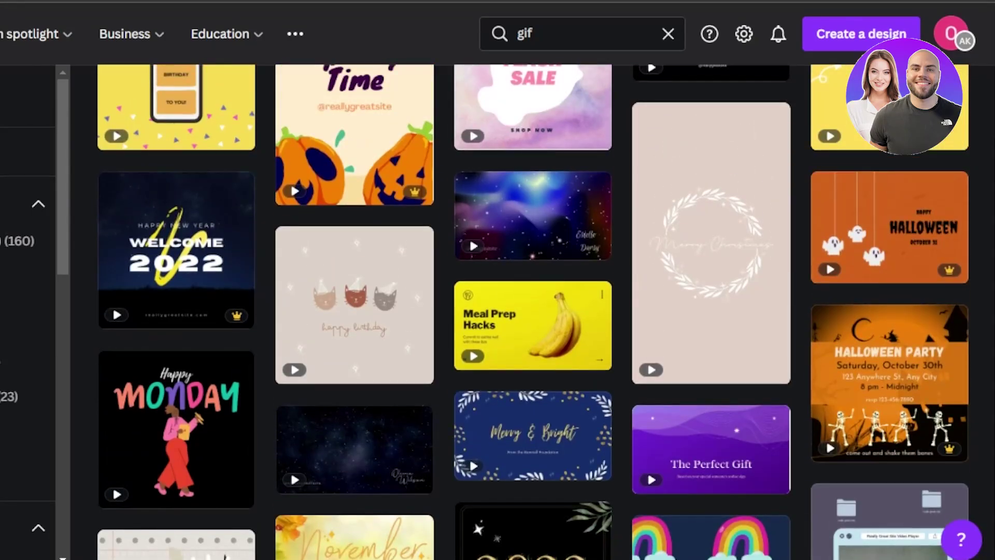
pyautogui.scroll(1, 533, 311)
pyautogui.scroll(-8, 942, 442)
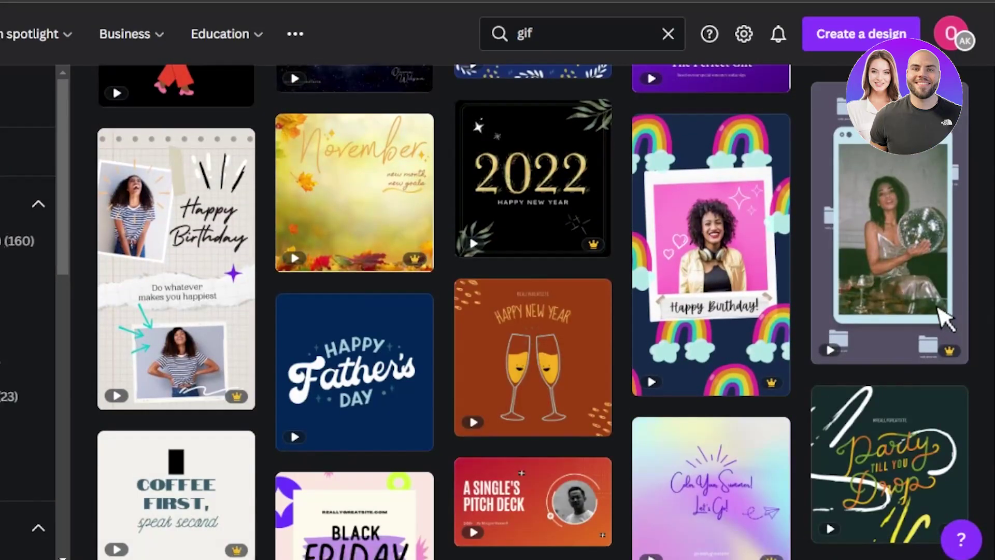
pyautogui.scroll(-4, 944, 318)
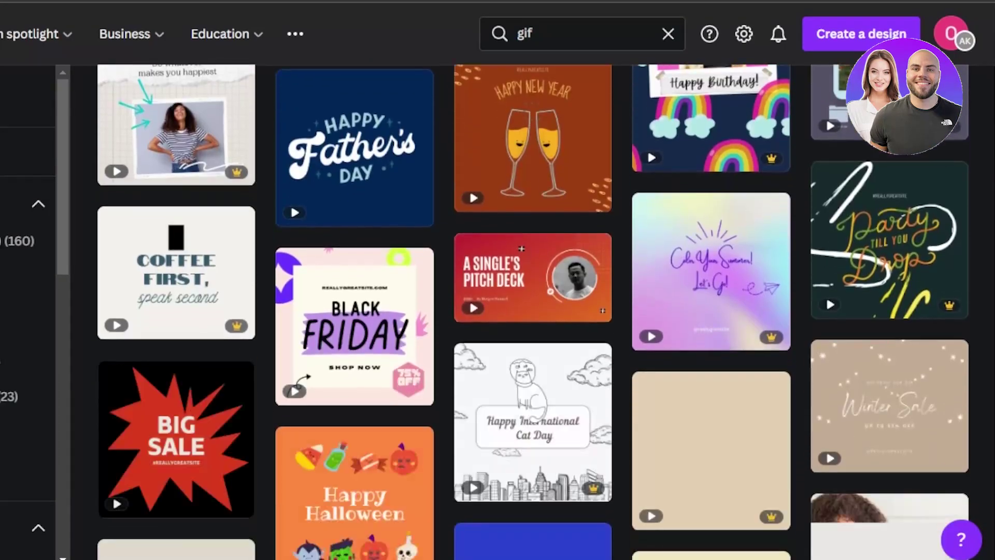
pyautogui.scroll(-6, 533, 311)
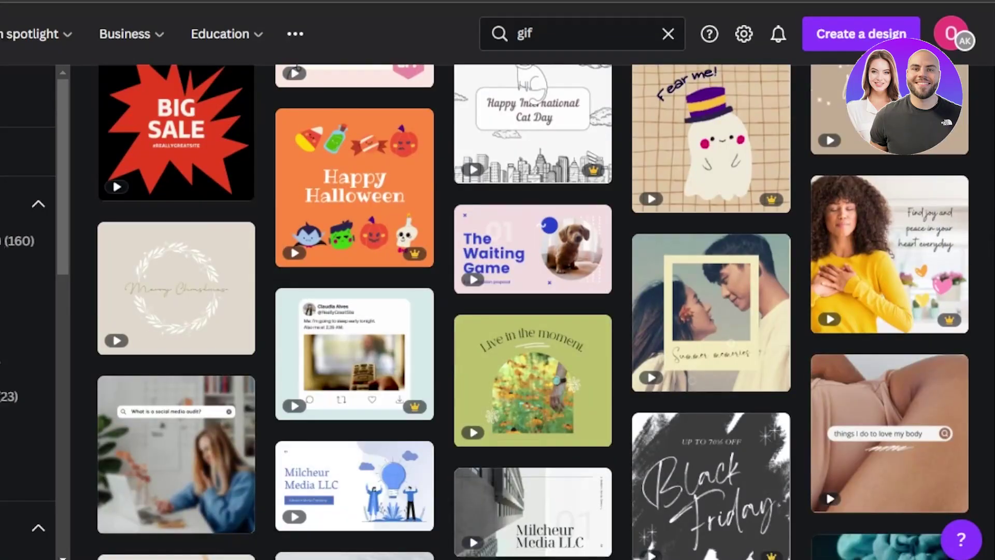
pyautogui.scroll(-5, 943, 471)
pyautogui.scroll(10, 944, 471)
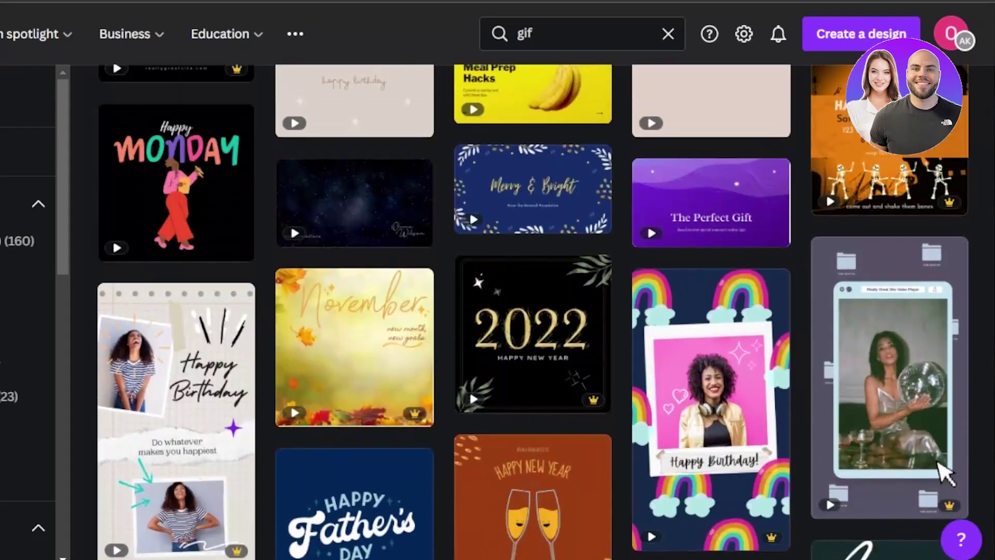
pyautogui.scroll(5, 943, 472)
pyautogui.scroll(5, 943, 472)
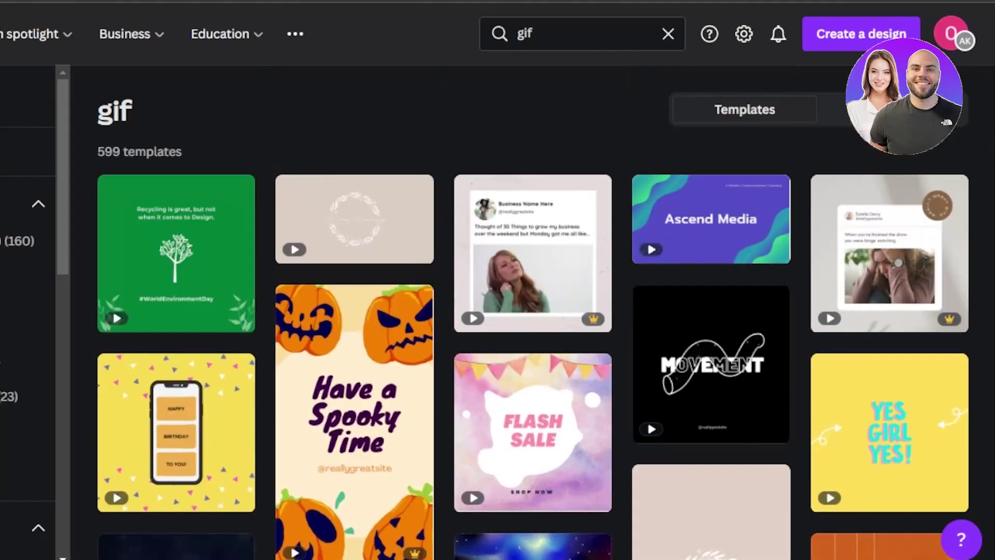
pyautogui.scroll(-6, 533, 311)
pyautogui.scroll(6, 533, 311)
pyautogui.scroll(-10, 944, 326)
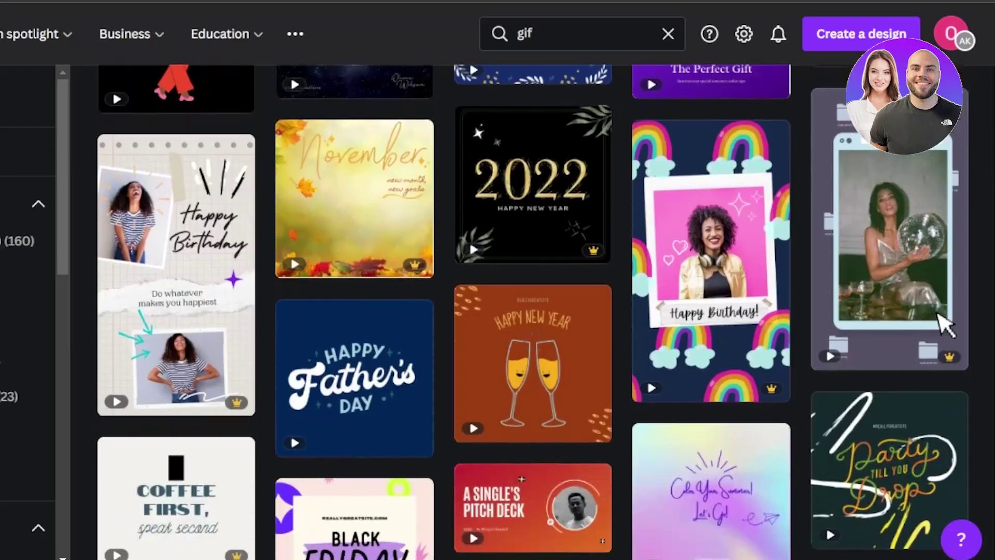
pyautogui.scroll(-10, 944, 327)
pyautogui.scroll(20, 945, 327)
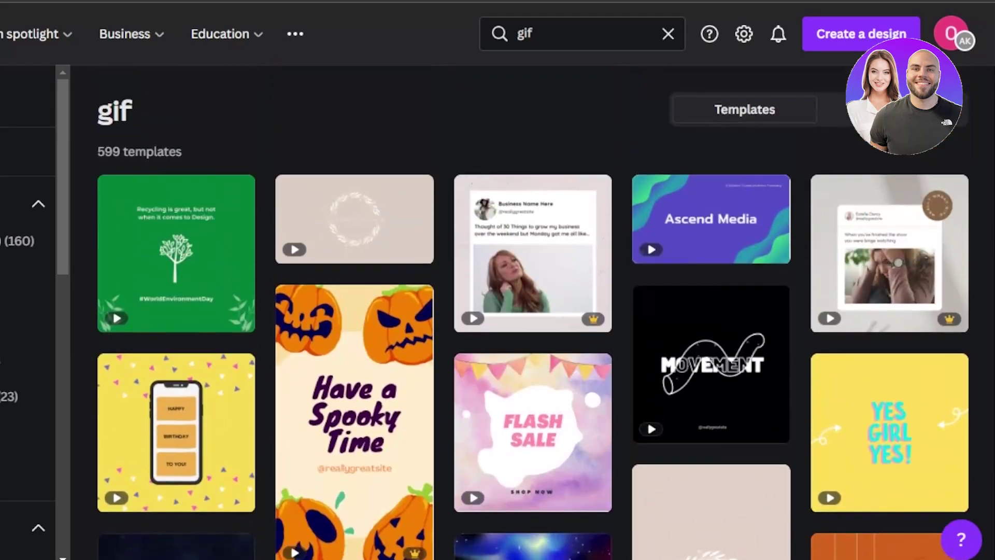
# Open the beige animated "happy birthday" template with three cat faces from the gif results
pyautogui.scroll(-3, 533, 311)
pyautogui.scroll(2, 533, 311)
pyautogui.scroll(-6, 532, 311)
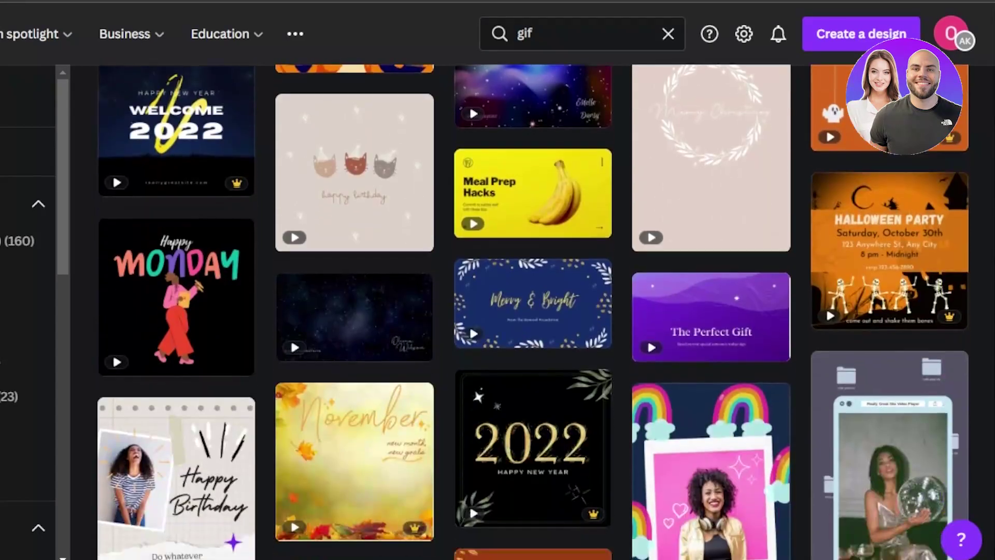
pyautogui.scroll(4, 533, 311)
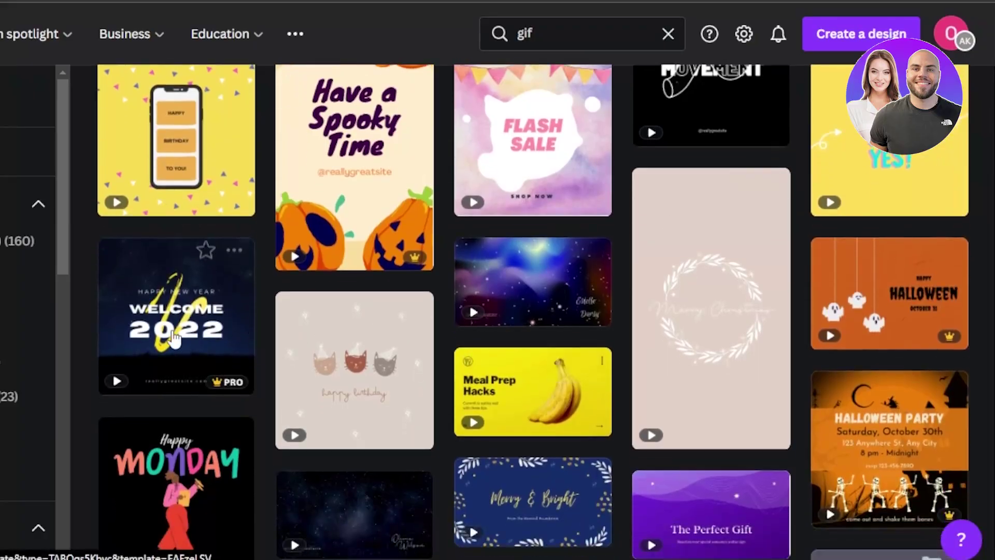
pyautogui.click(365, 384)
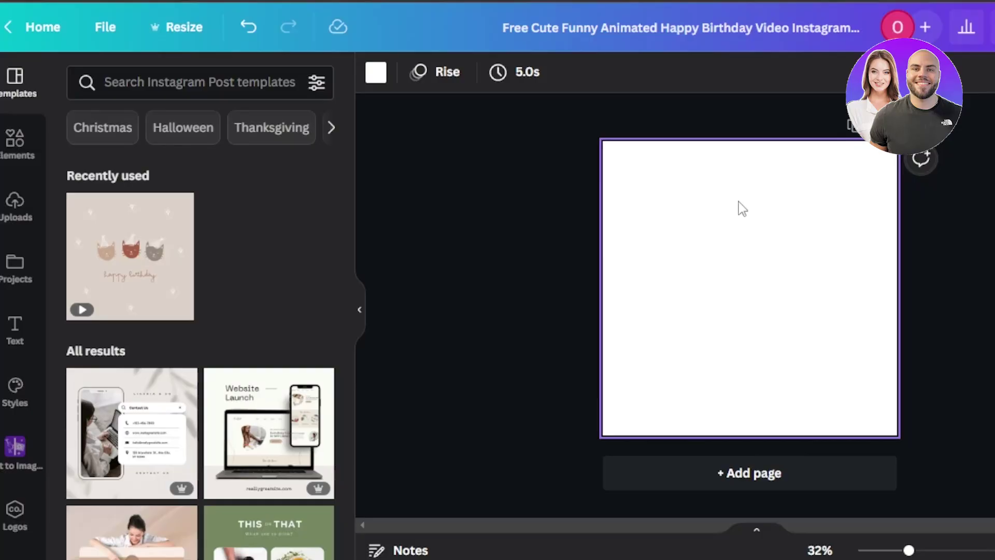
# Examine the page's timing setting and its duration slider
pyautogui.click(501, 76)
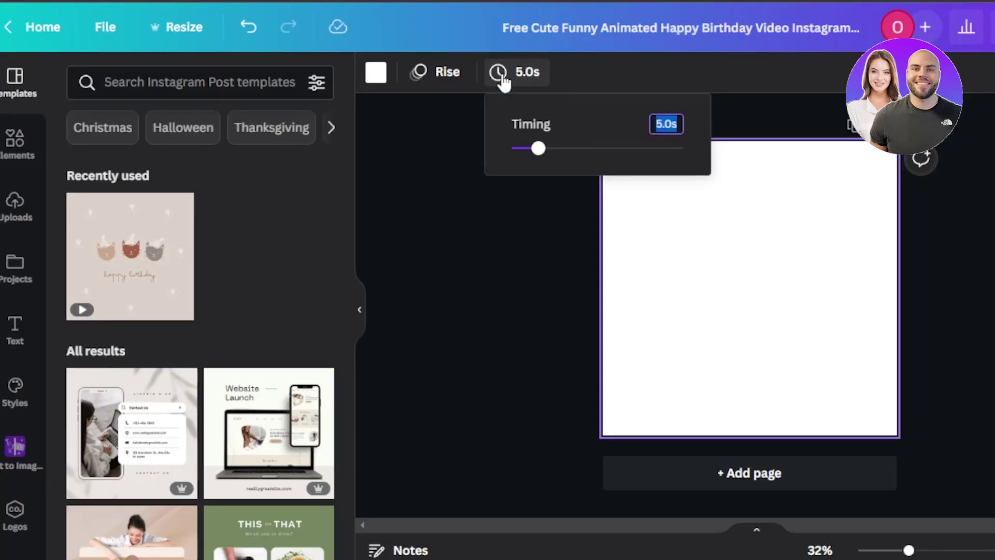
pyautogui.moveTo(539, 149)
pyautogui.mouseDown()
pyautogui.moveTo(608, 151)
pyautogui.moveTo(515, 152)
pyautogui.moveTo(579, 153)
pyautogui.moveTo(521, 157)
pyautogui.moveTo(579, 165)
pyautogui.moveTo(633, 158)
pyautogui.moveTo(491, 153)
pyautogui.moveTo(540, 155)
pyautogui.mouseUp()
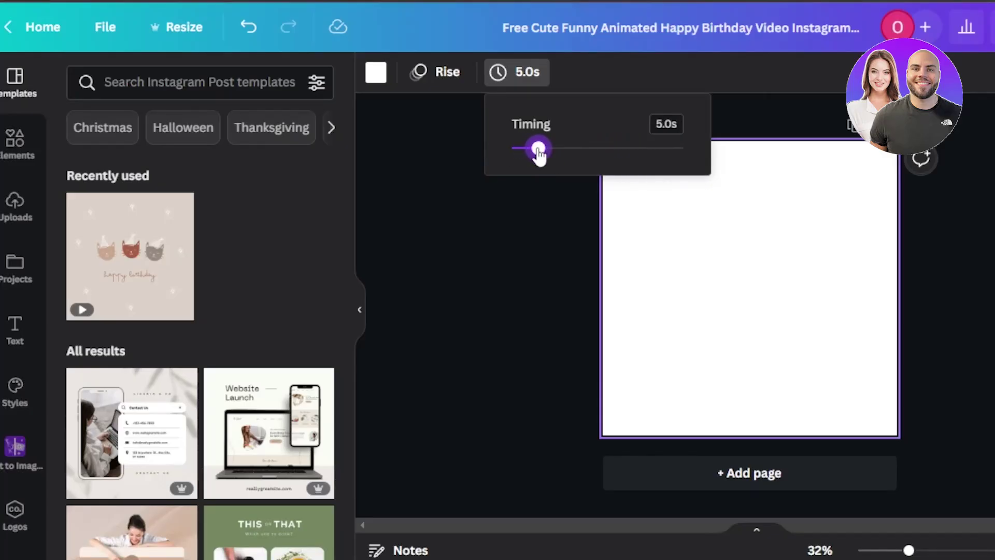
pyautogui.click(552, 198)
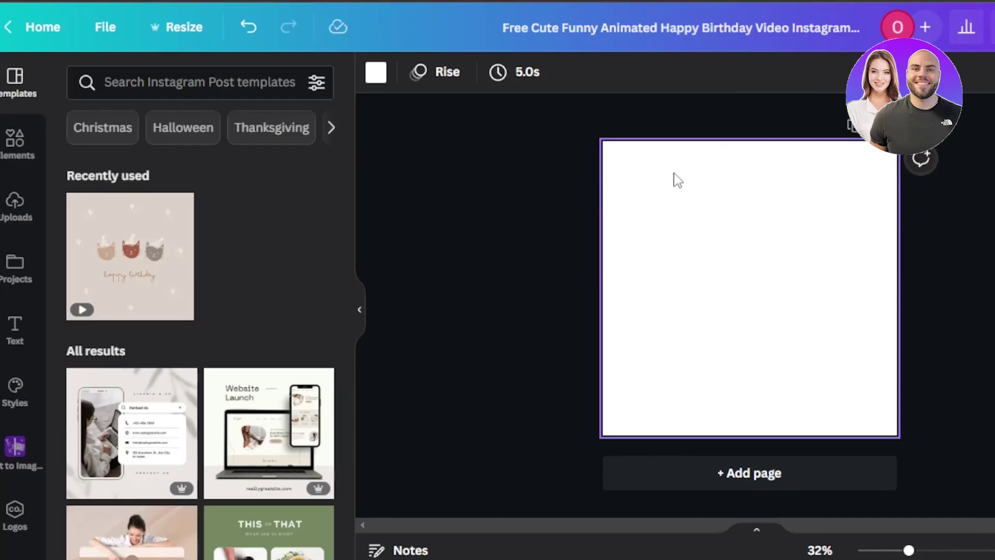
# Rename the design as "test Gif"
pyautogui.click(700, 21)
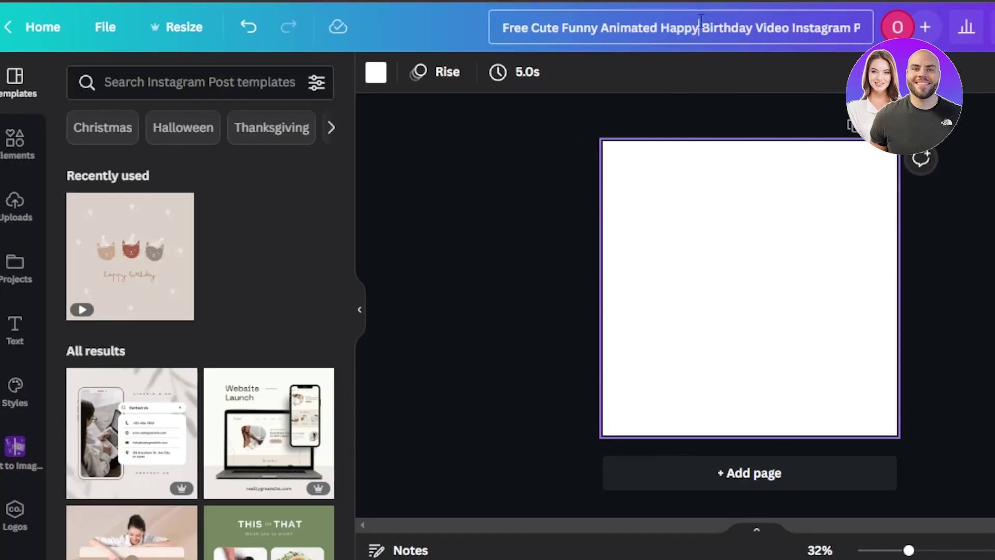
pyautogui.moveTo(860, 32); pyautogui.dragTo(756, 33)
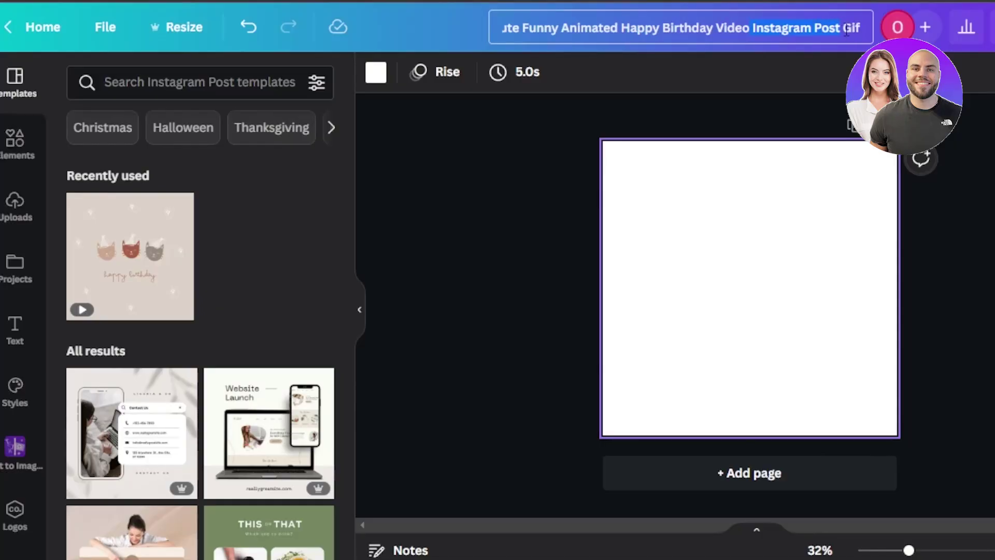
pyautogui.hotkey('shift', 'Home')
pyautogui.write('test')
pyautogui.click(684, 282)
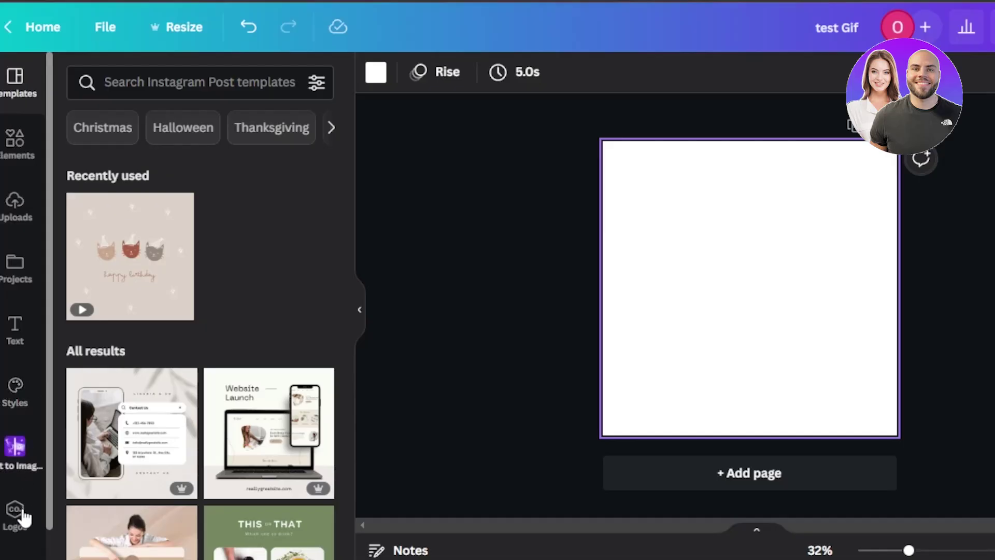
# Set the page background to a custom light pink, #FFA3A3
pyautogui.click(15, 145)
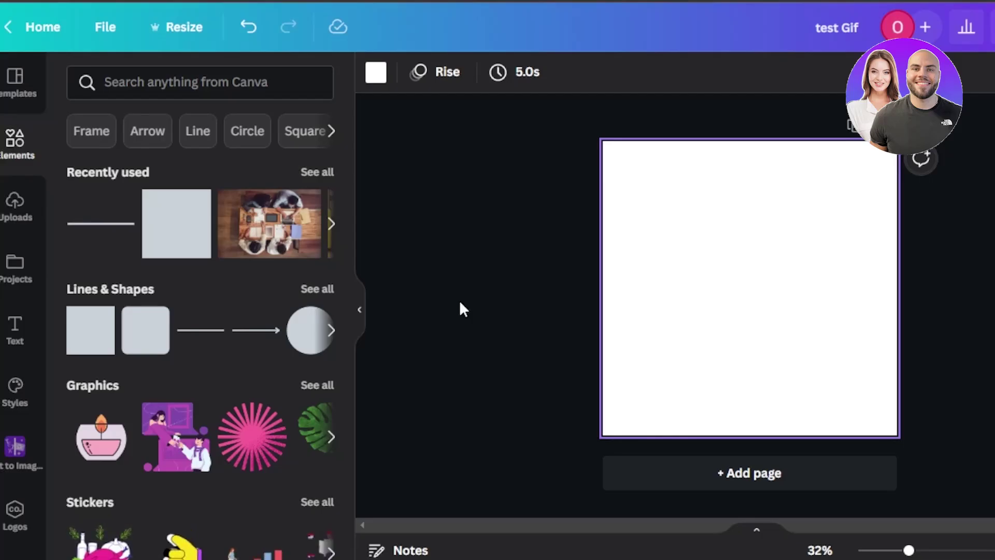
pyautogui.click(374, 74)
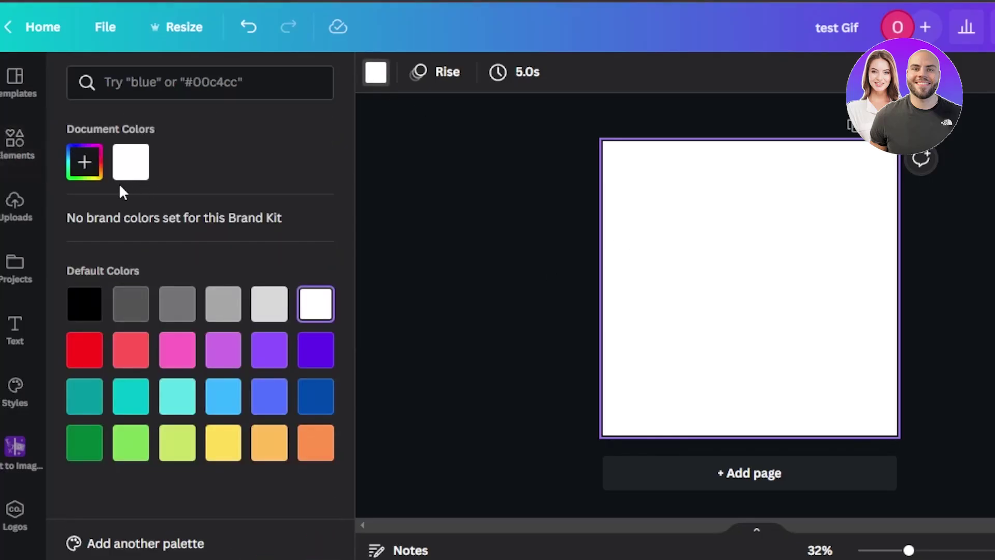
pyautogui.click(92, 167)
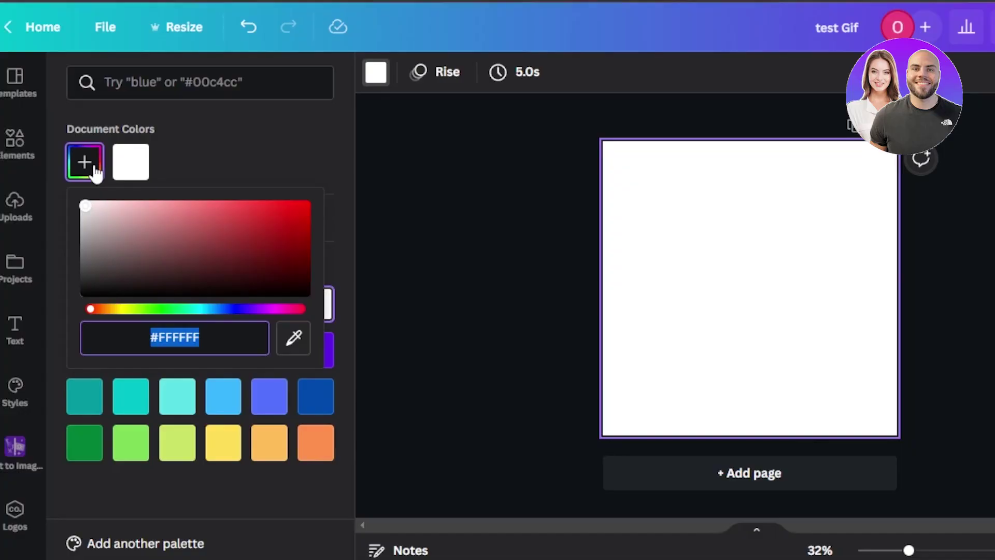
pyautogui.moveTo(90, 214); pyautogui.dragTo(167, 158)
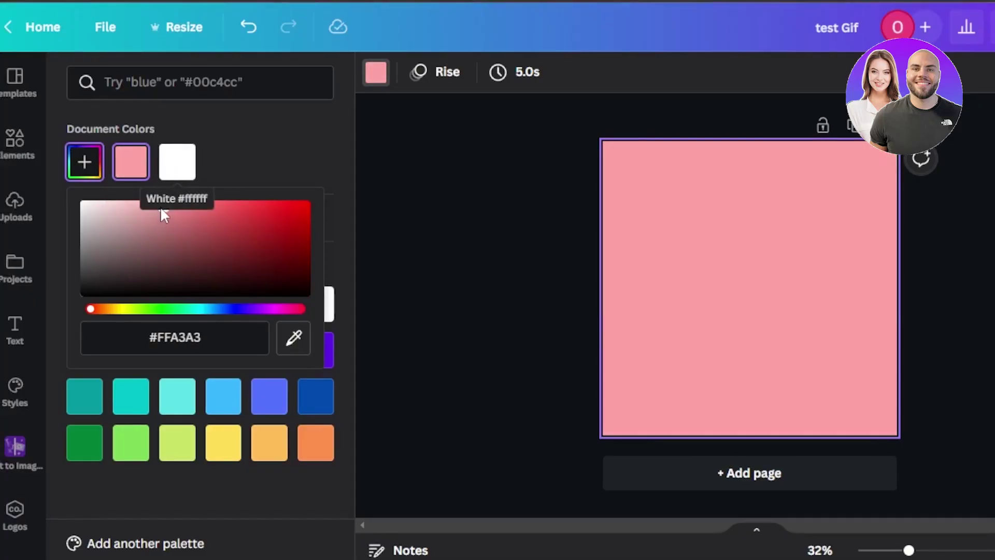
pyautogui.press('Escape')
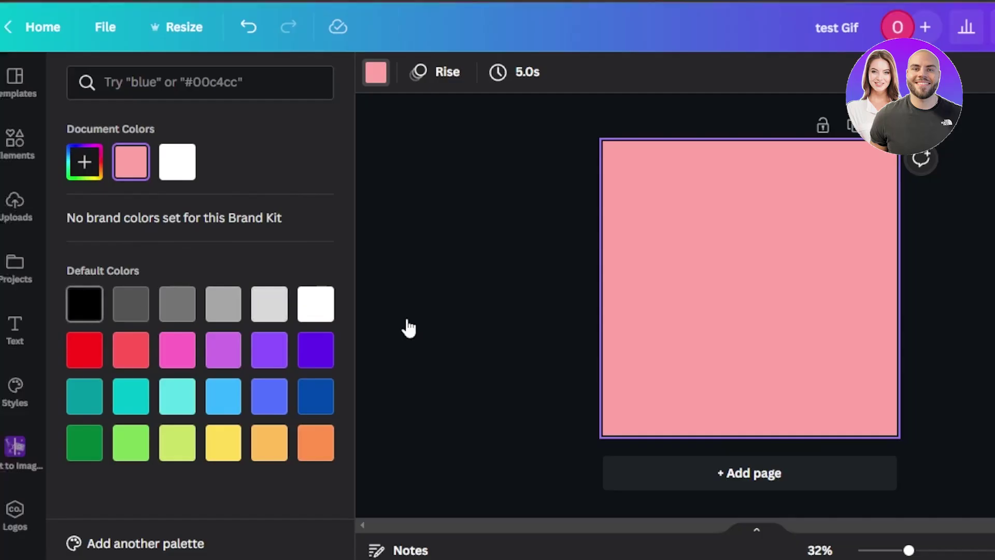
# Set the page background to a custom bright cyan, #0EF4FF, starting from the default turquoise
pyautogui.click(83, 161)
pyautogui.click(132, 405)
pyautogui.click(83, 162)
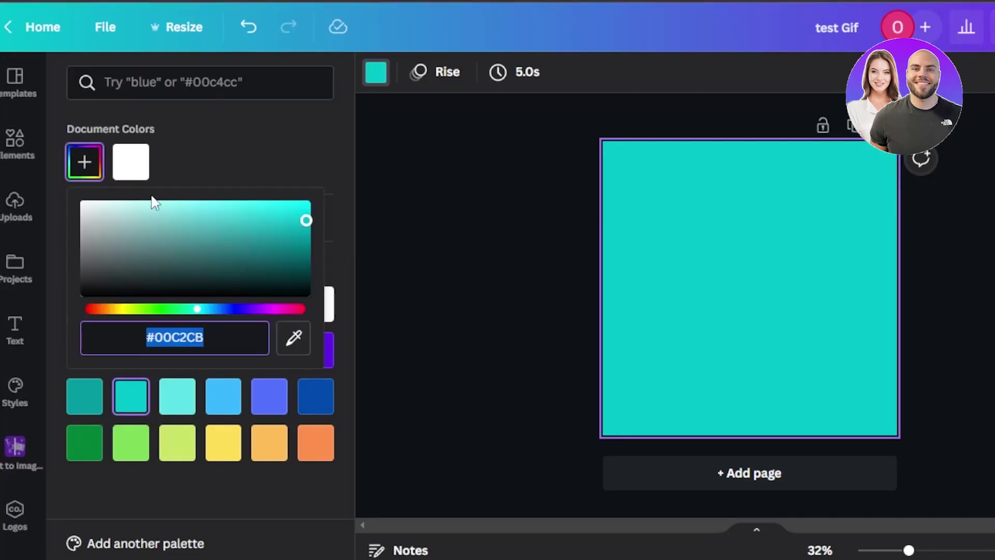
pyautogui.moveTo(306, 226); pyautogui.dragTo(291, 189)
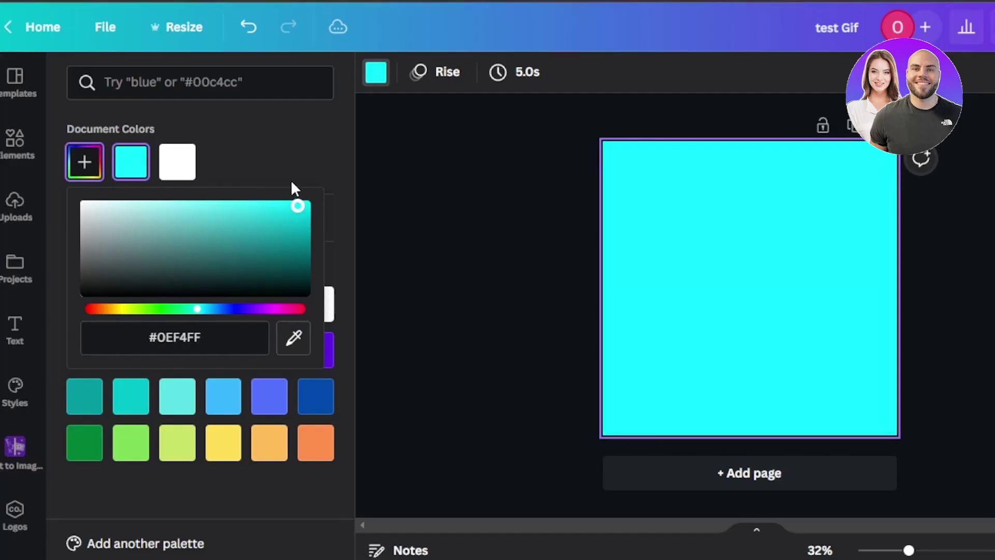
pyautogui.click(437, 188)
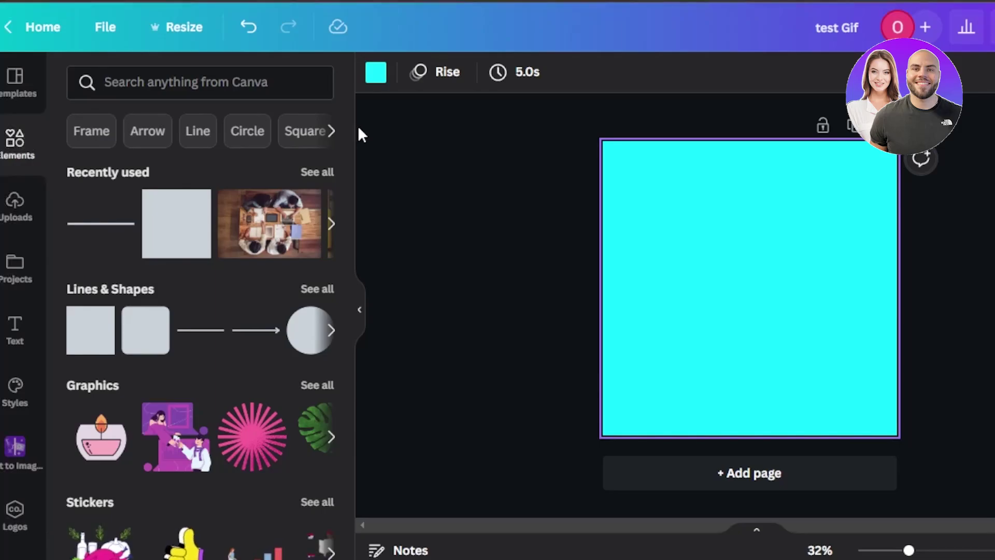
# Open the full sticker collection in the elements library and look through its categories
pyautogui.moveTo(347, 124); pyautogui.dragTo(349, 234)
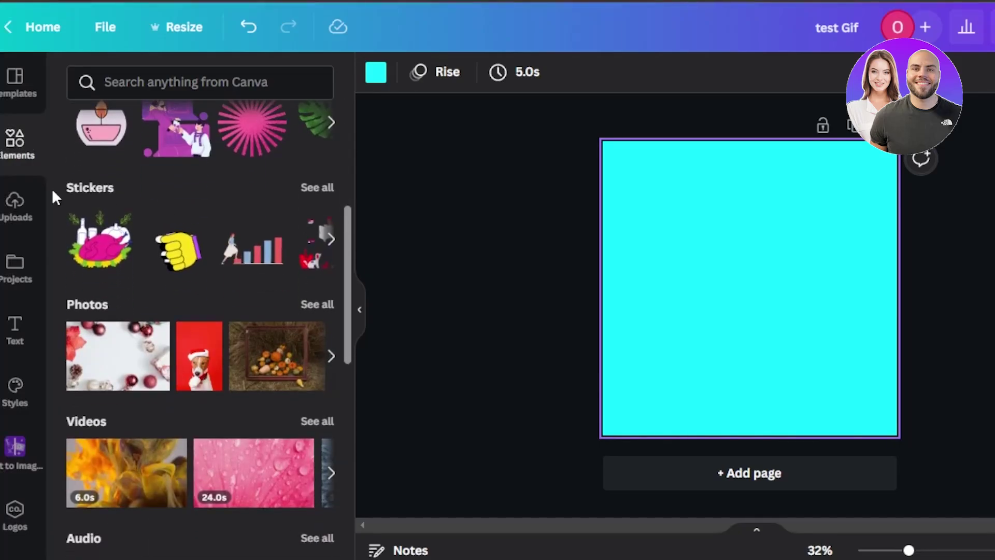
pyautogui.click(319, 189)
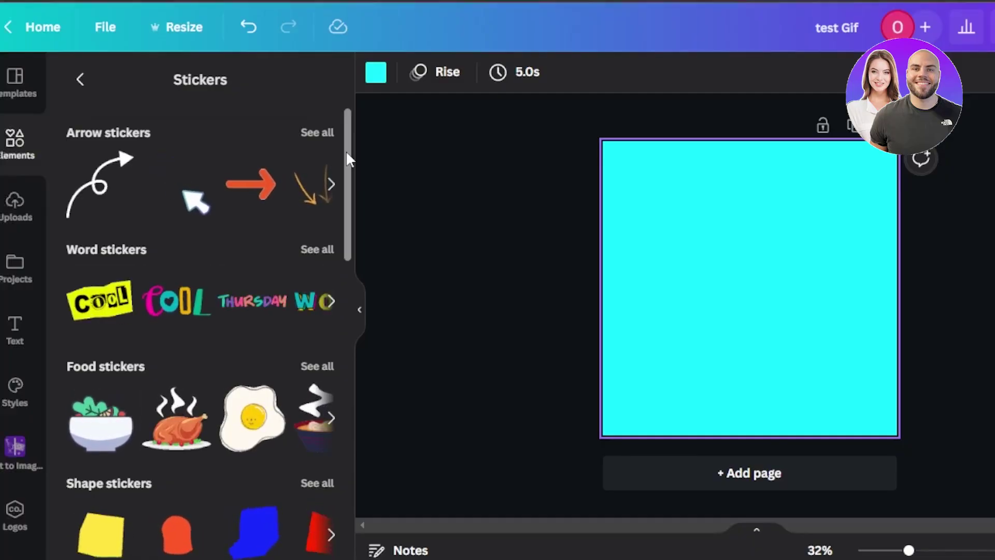
pyautogui.moveTo(347, 155); pyautogui.dragTo(356, 304)
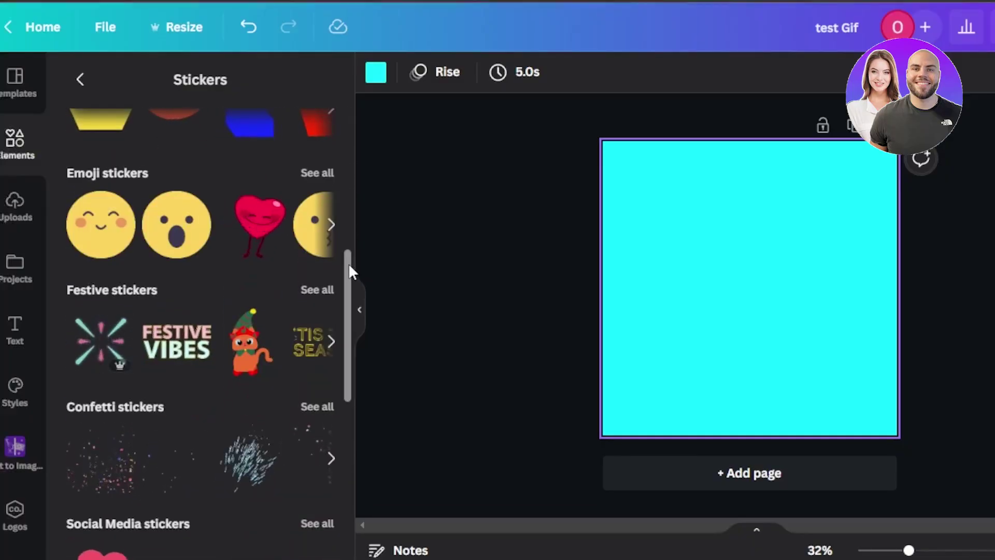
pyautogui.moveTo(349, 262); pyautogui.dragTo(345, 79)
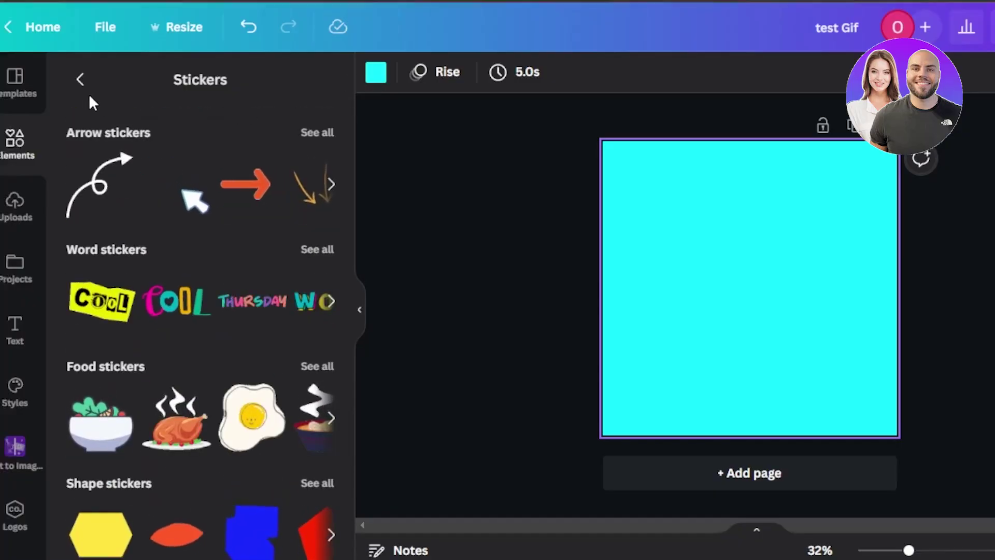
# Search the elements for "sunday", limit the results to graphics and add the multicoloured hand-drawn SUNDAY lettering to the page
pyautogui.click(80, 79)
pyautogui.click(178, 83)
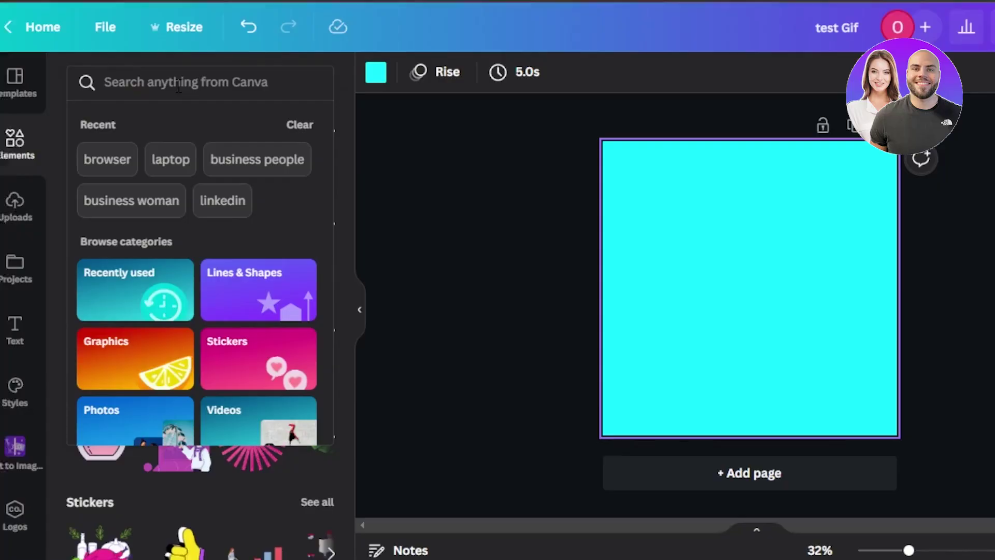
pyautogui.write('h')
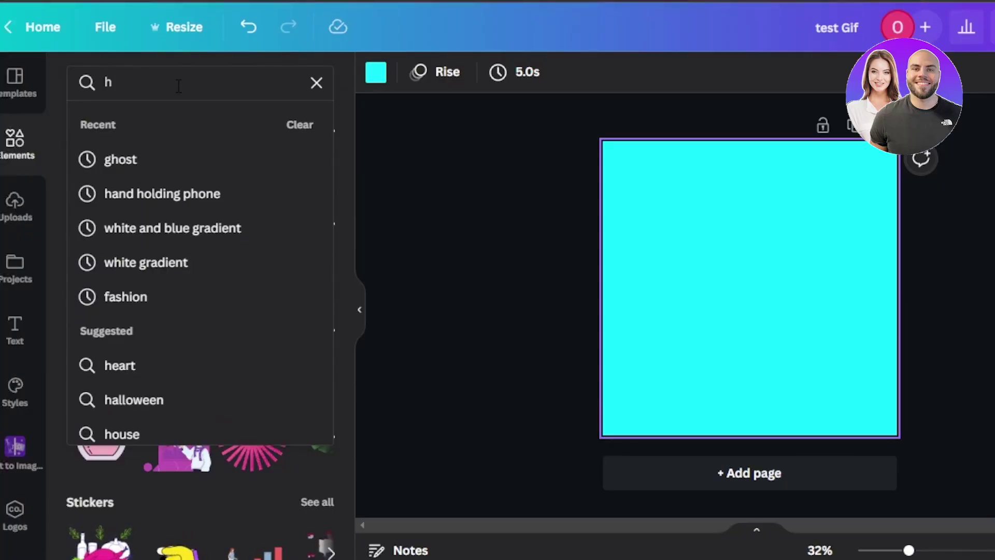
pyautogui.press('BackSpace')
pyautogui.write('sunday')
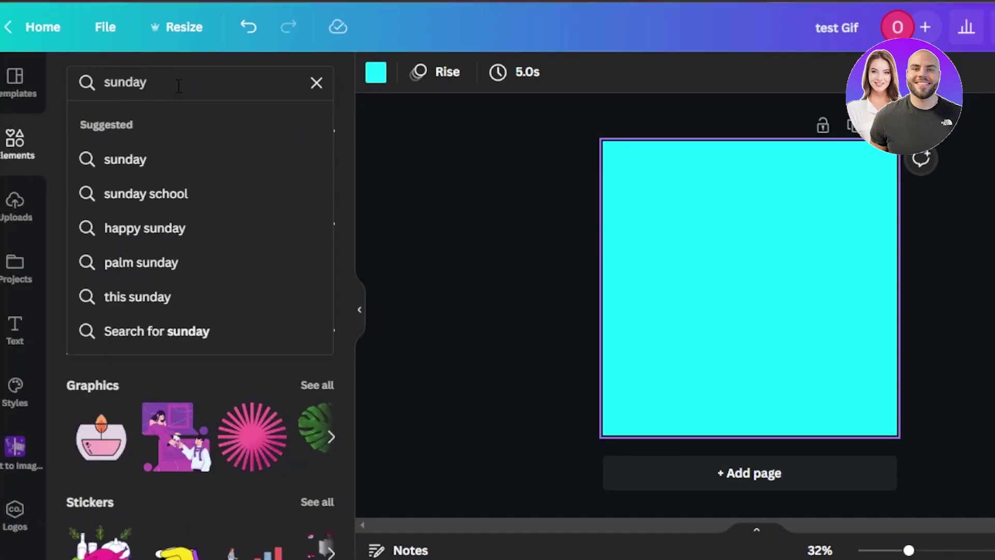
pyautogui.click(167, 159)
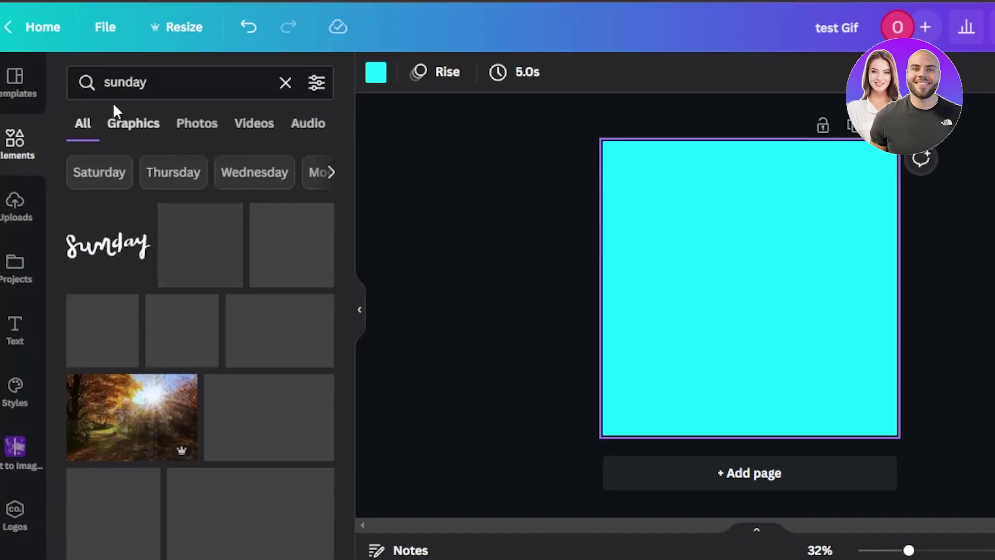
pyautogui.click(148, 130)
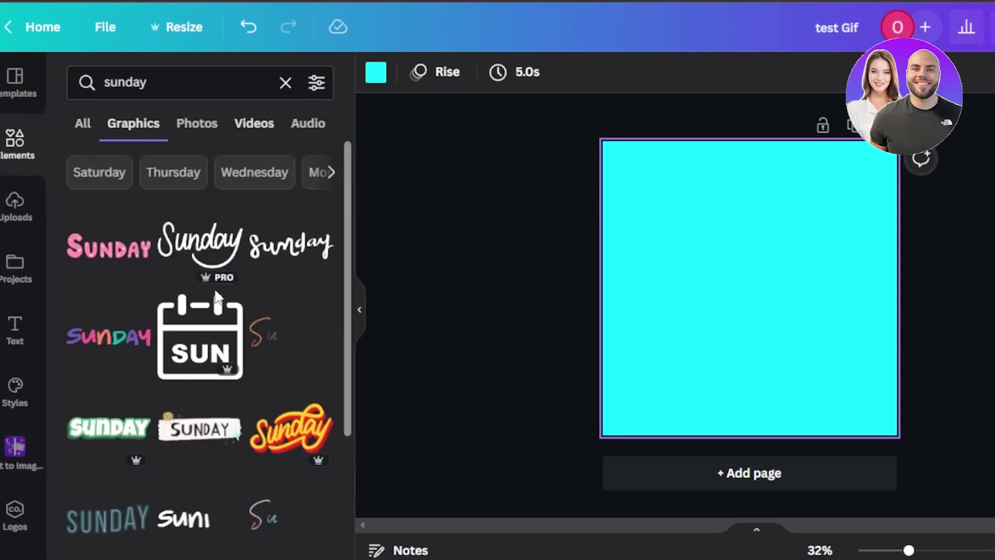
pyautogui.moveTo(346, 201); pyautogui.dragTo(349, 275)
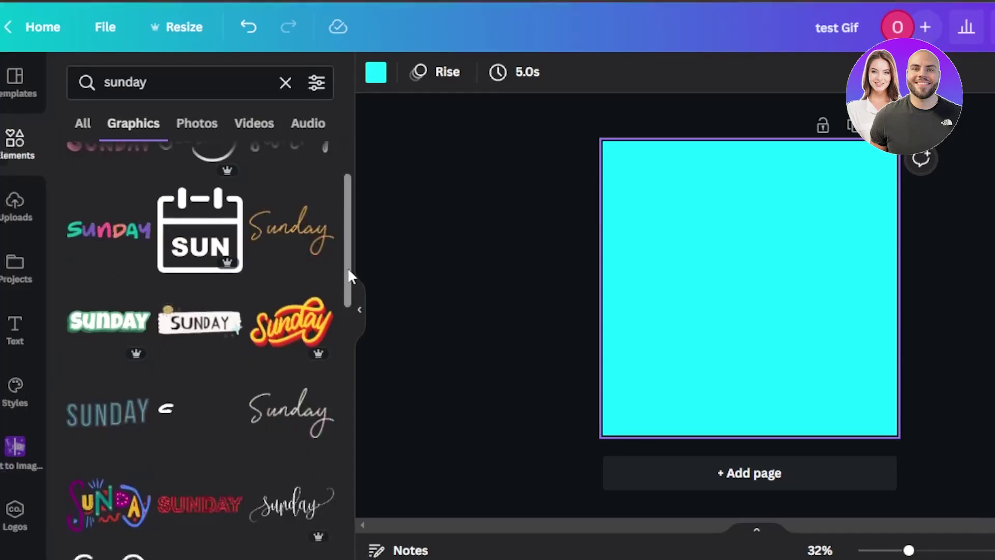
pyautogui.click(99, 245)
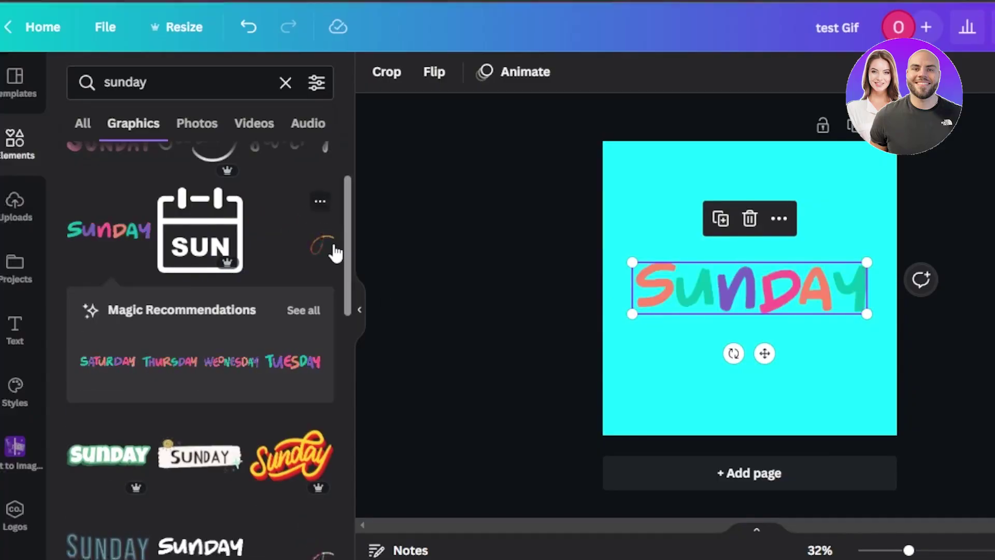
pyautogui.scroll(-1, 348, 280)
pyautogui.moveTo(350, 287); pyautogui.dragTo(342, 357)
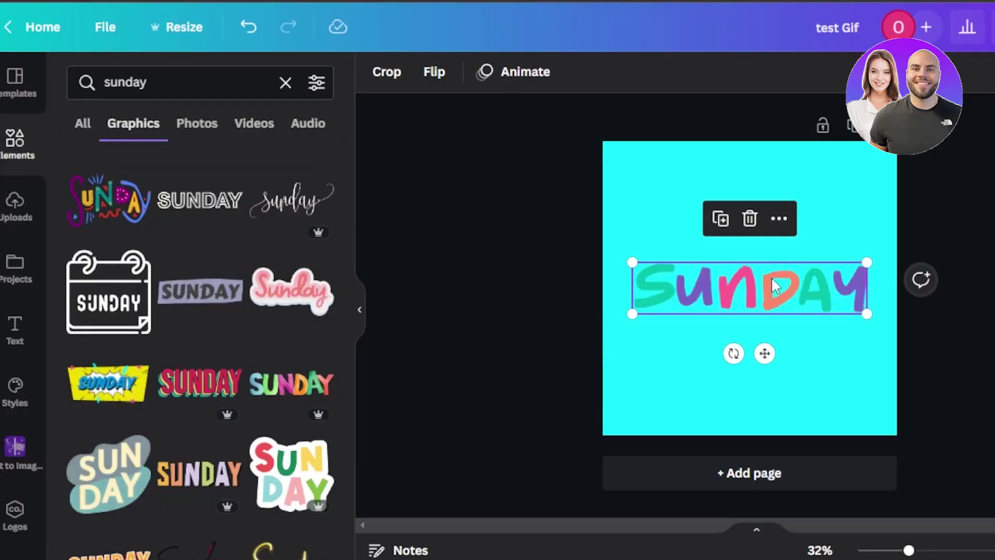
pyautogui.moveTo(344, 353); pyautogui.dragTo(349, 462)
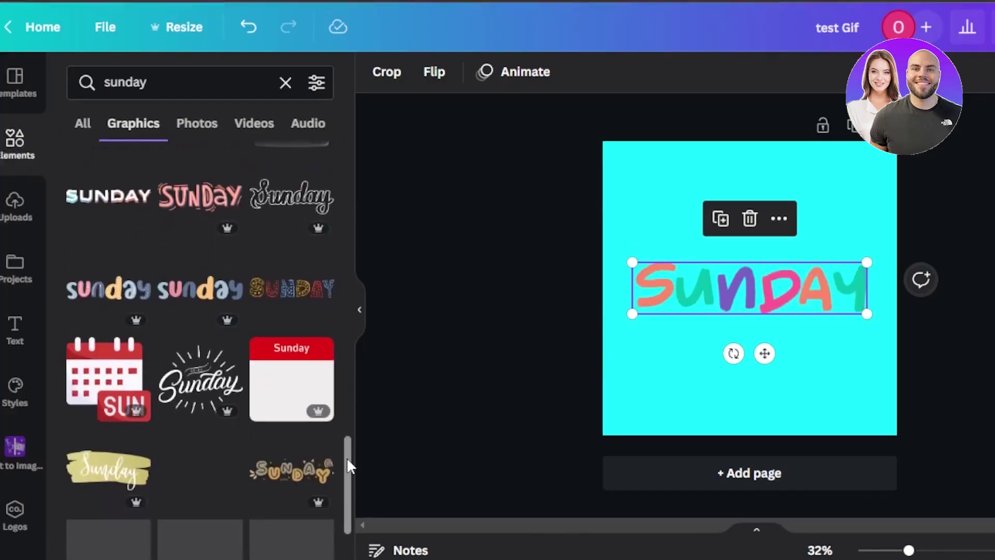
# Replace the search term with "sun" and run the graphics search
pyautogui.click(175, 92)
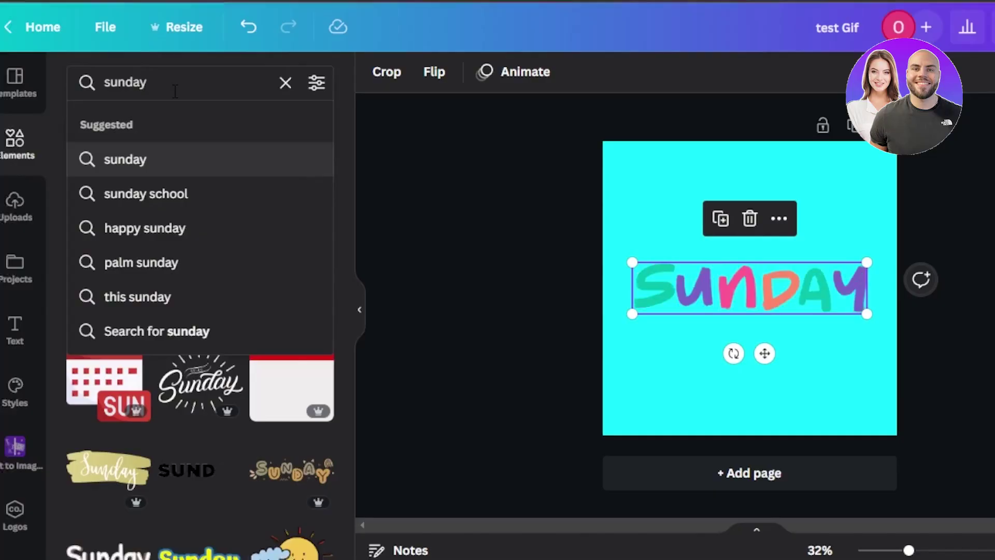
pyautogui.press('BackSpace')
pyautogui.press('BackSpace')
pyautogui.press('BackSpace')
pyautogui.press('BackSpace')
pyautogui.press('BackSpace')
pyautogui.press('BackSpace')
pyautogui.write('sun')
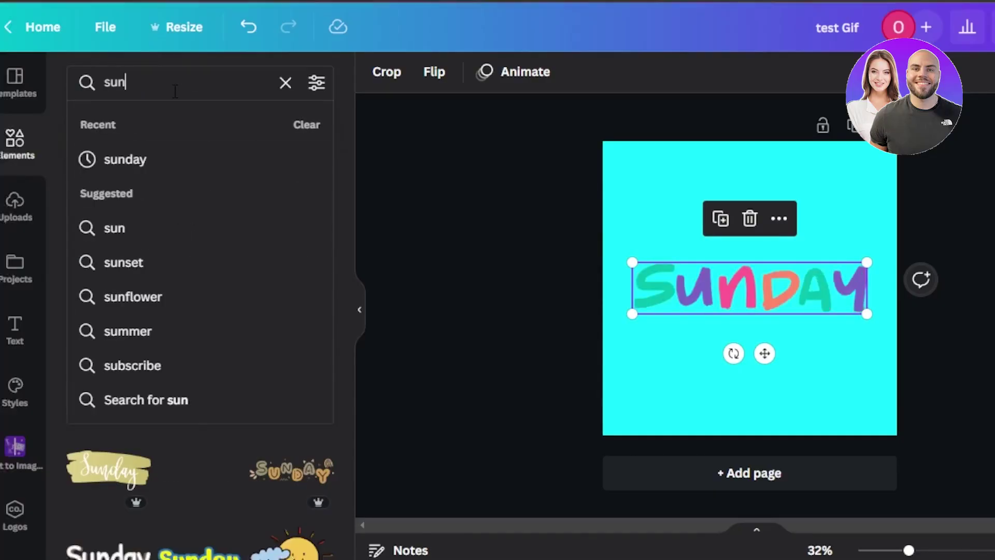
pyautogui.press('Return')
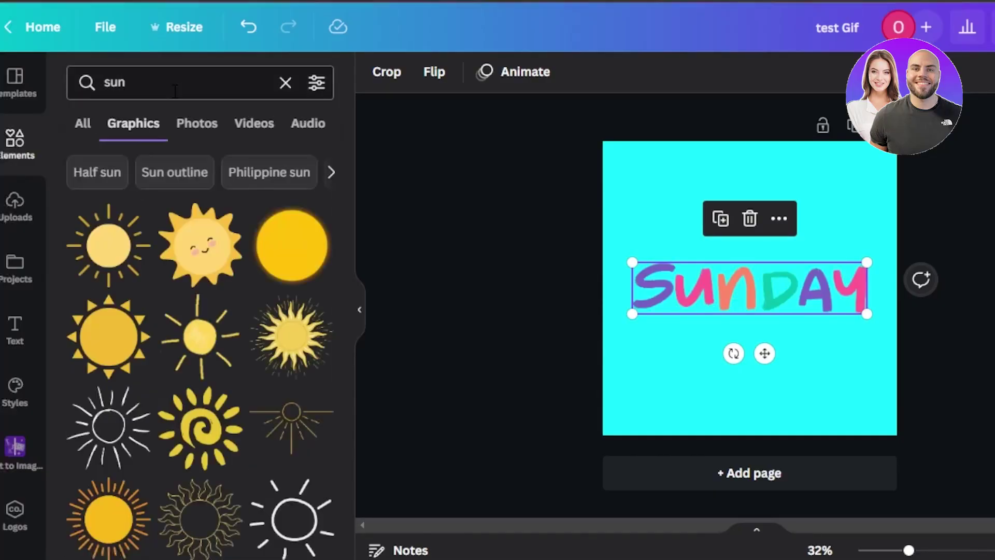
# Add the hand-drawn yellow sun with thin rays, shrink it and place it in the page's upper-right corner above the SUNDAY lettering
pyautogui.click(202, 342)
pyautogui.moveTo(634, 167); pyautogui.dragTo(756, 294)
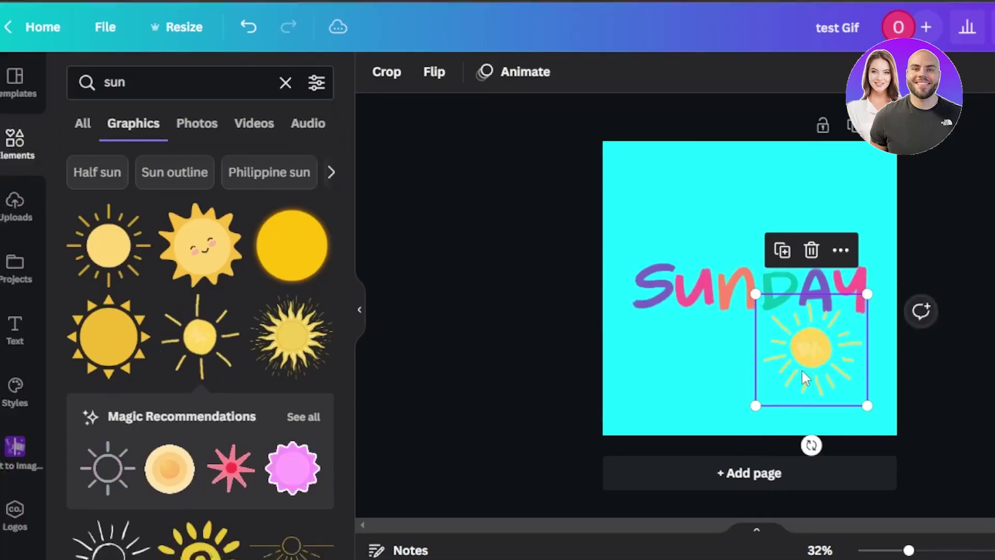
pyautogui.moveTo(801, 368); pyautogui.dragTo(810, 224)
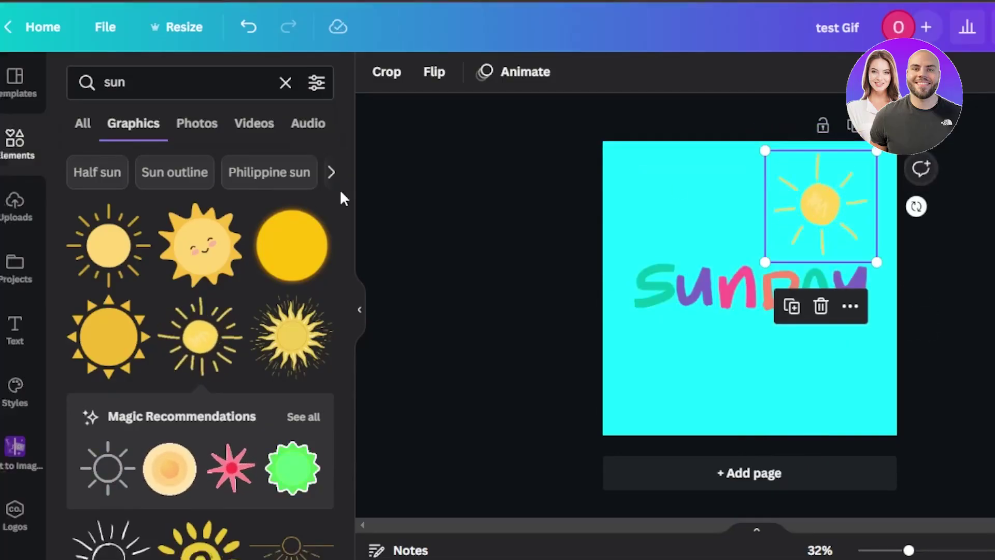
# Search the elements for "beach" and place a small beach ball with coloured panels in the page's lower-left area
pyautogui.click(286, 84)
pyautogui.write('beach')
pyautogui.press('Return')
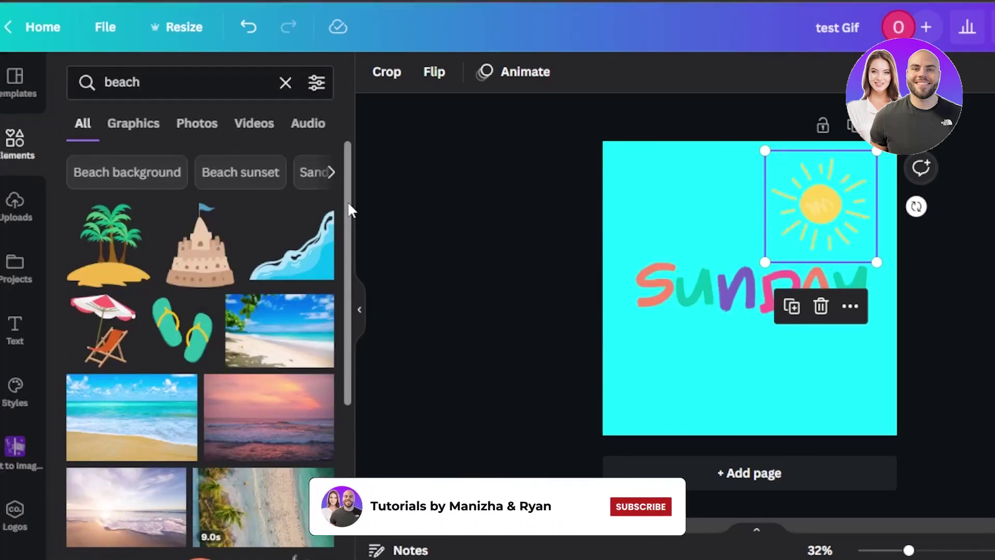
pyautogui.moveTo(348, 201); pyautogui.dragTo(352, 361)
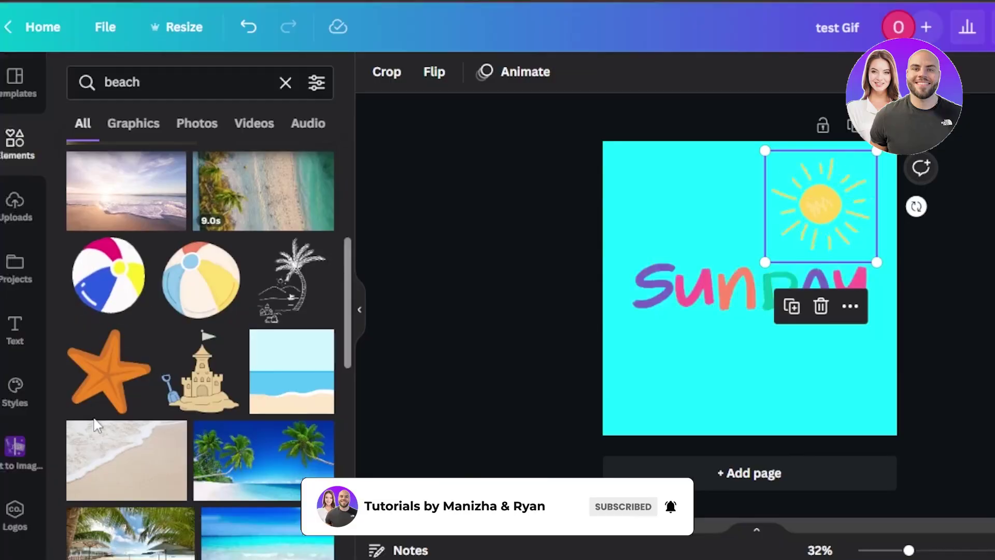
pyautogui.moveTo(344, 250); pyautogui.dragTo(344, 261)
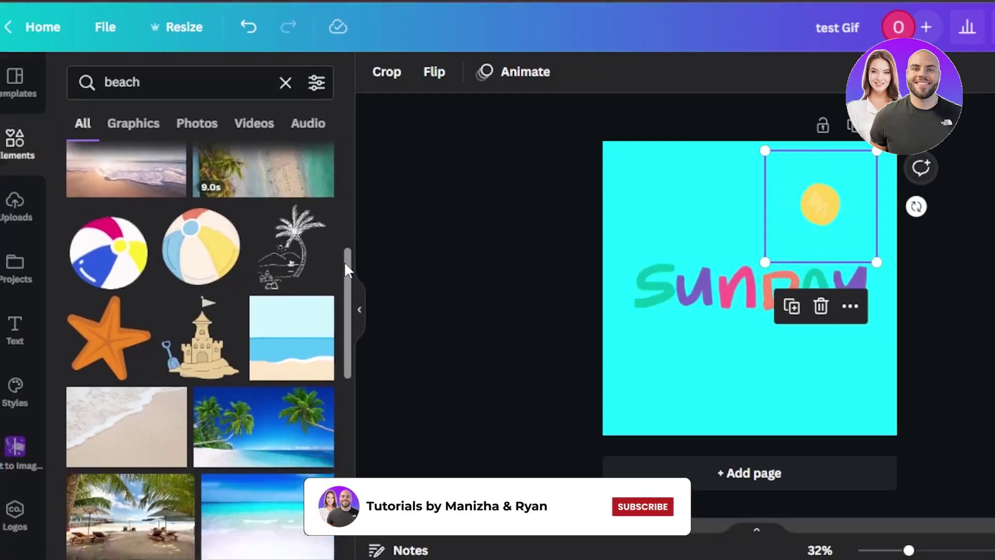
pyautogui.click(105, 254)
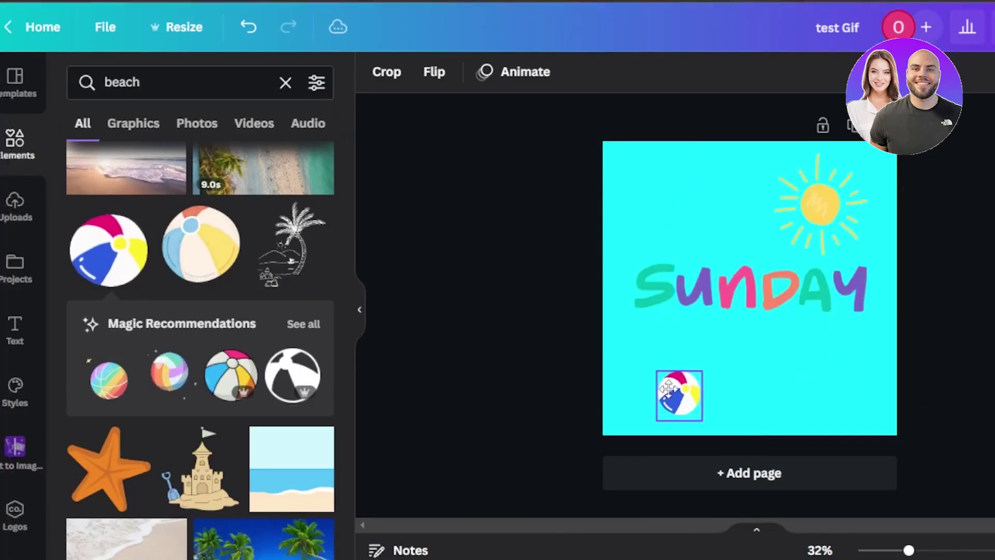
pyautogui.moveTo(671, 387); pyautogui.dragTo(648, 390)
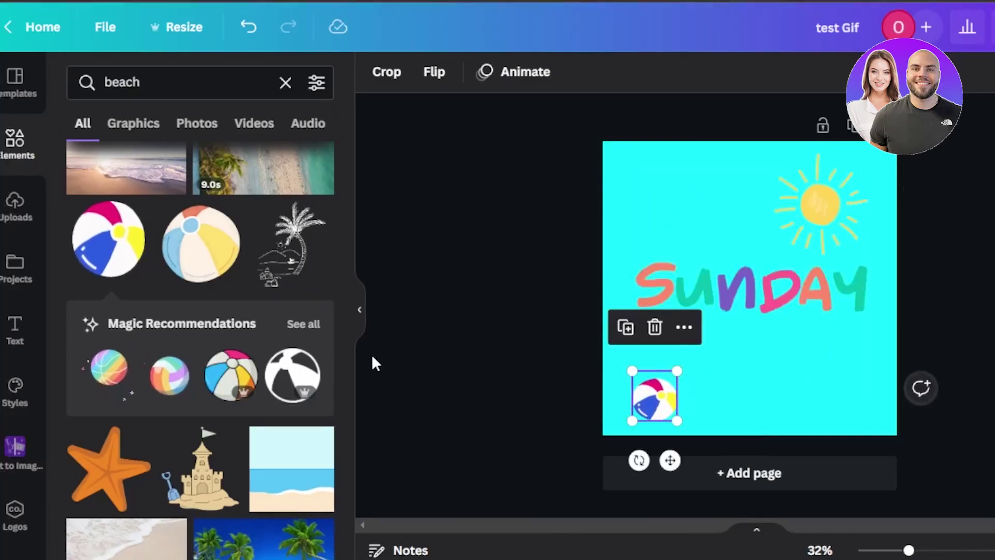
# Add the red-framed sunglasses from the beach results, shrink them and place them just below the end of the SUNDAY lettering
pyautogui.moveTo(348, 265); pyautogui.dragTo(344, 402)
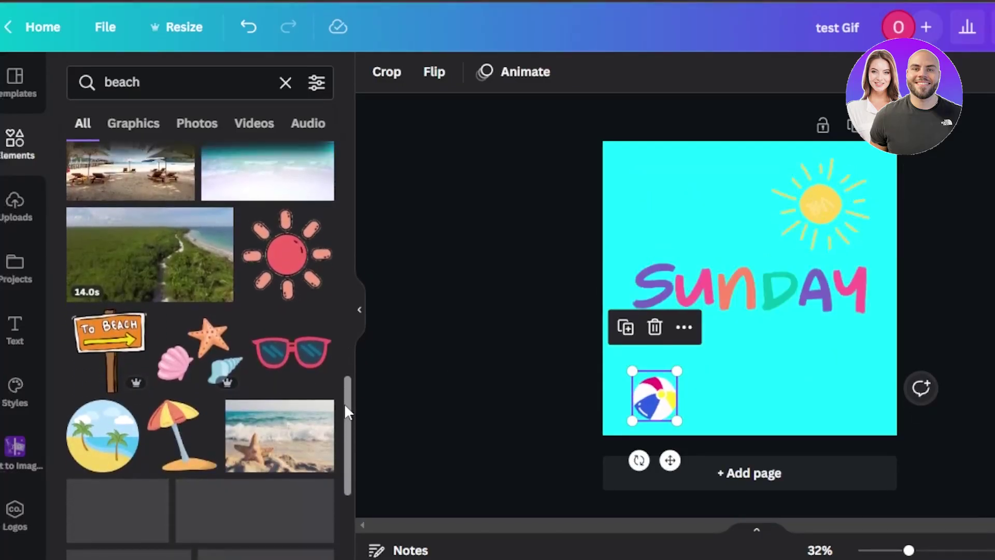
pyautogui.click(300, 363)
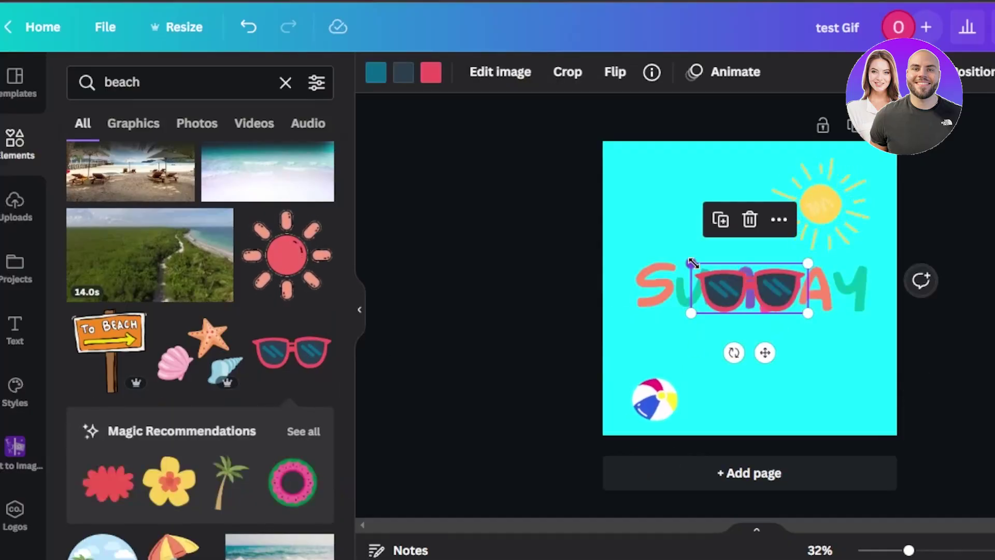
pyautogui.moveTo(693, 263); pyautogui.dragTo(731, 288)
pyautogui.moveTo(761, 305); pyautogui.dragTo(692, 382)
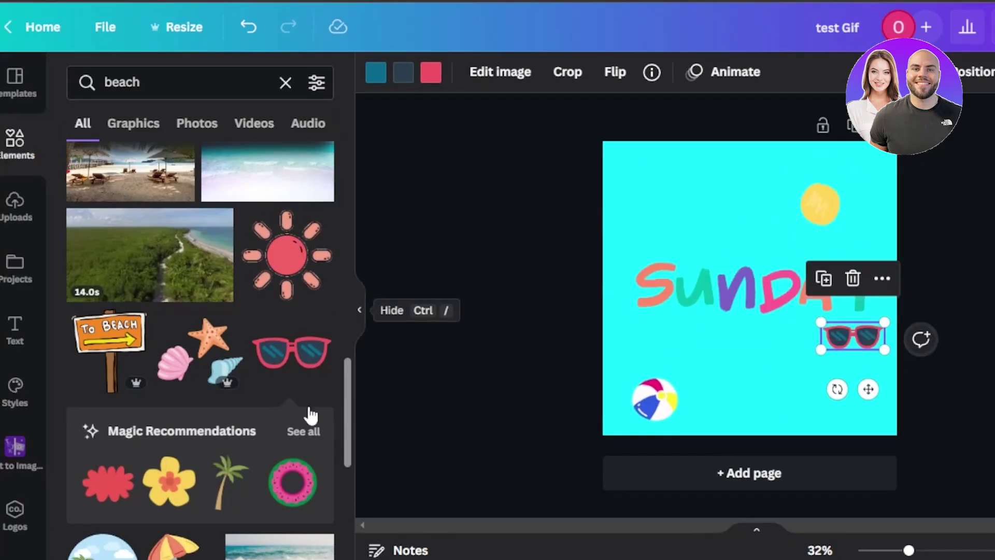
# Add the palm tree from the recommendations, scale it down and place it at the page's left edge
pyautogui.click(228, 474)
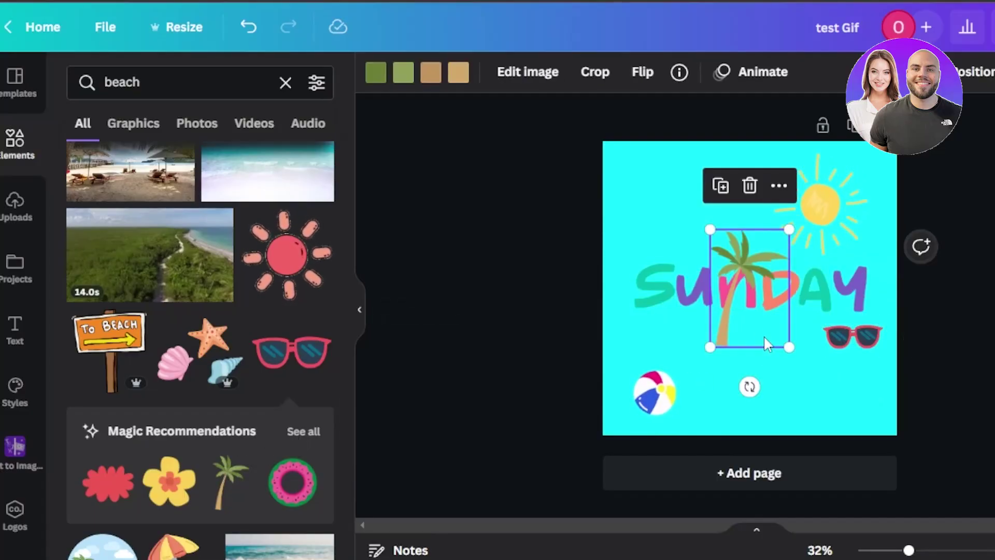
pyautogui.moveTo(763, 335); pyautogui.dragTo(657, 422)
pyautogui.moveTo(602, 318); pyautogui.dragTo(618, 339)
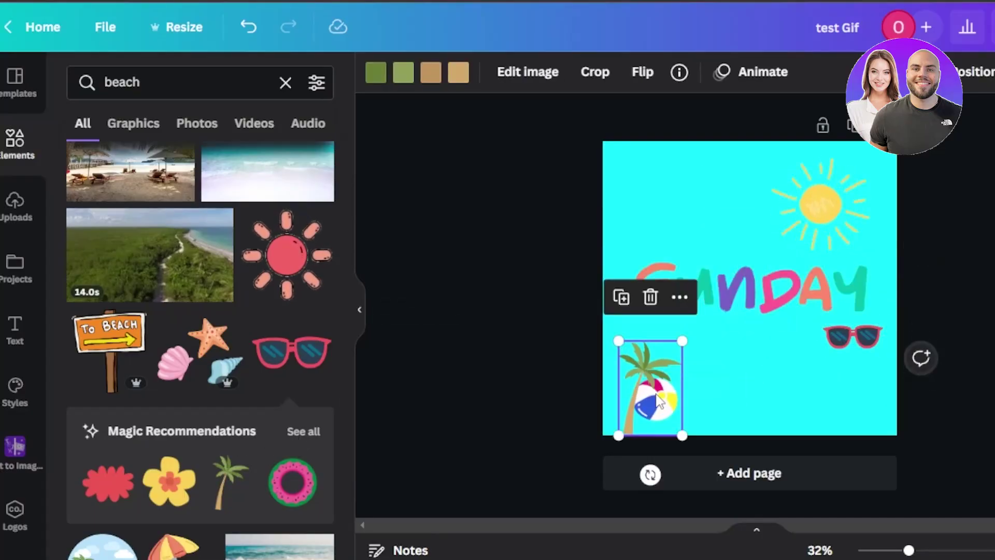
pyautogui.moveTo(674, 422); pyautogui.dragTo(672, 409)
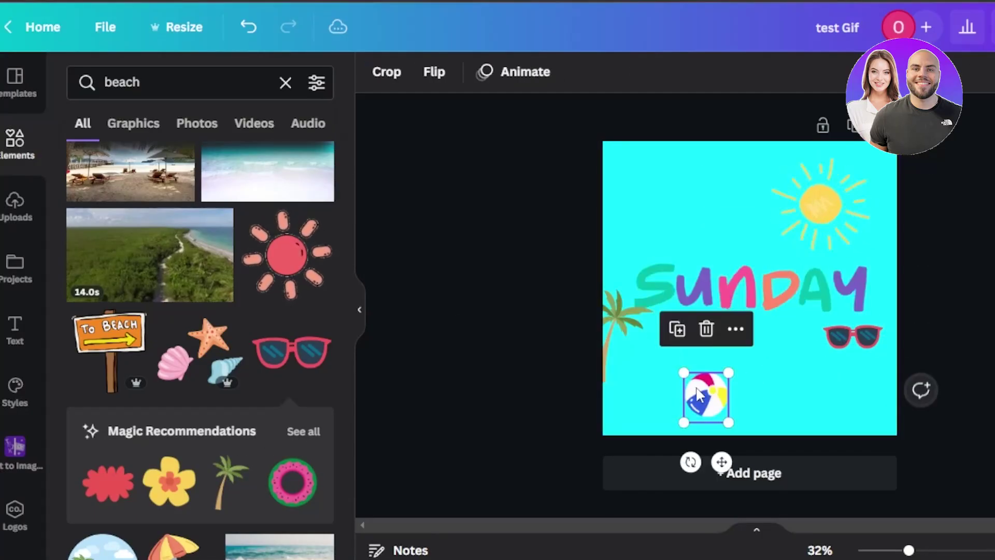
# Shrink the beach ball, move the palm tree into the page's lower-left corner and set the ball beside its trunk
pyautogui.moveTo(680, 369); pyautogui.dragTo(697, 388)
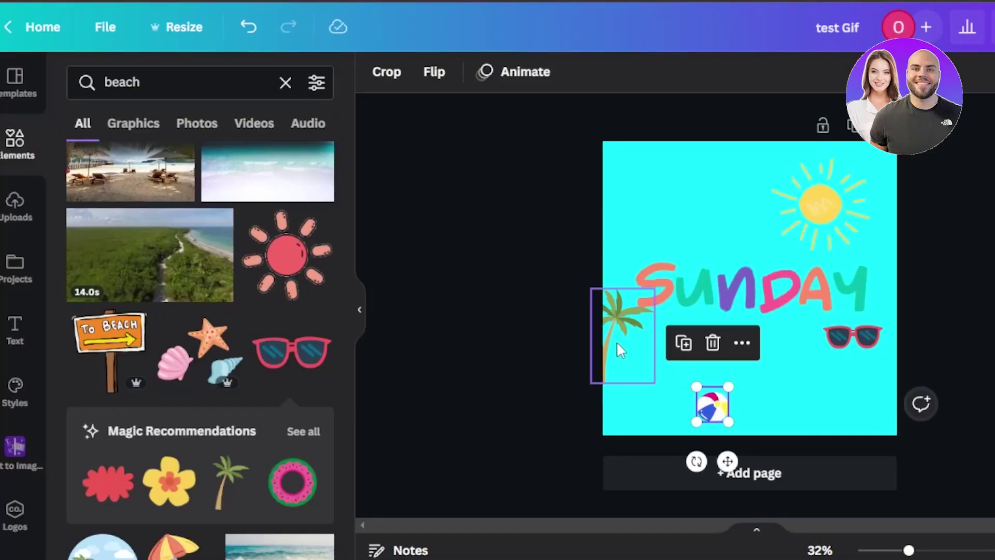
pyautogui.moveTo(617, 342); pyautogui.dragTo(631, 388)
pyautogui.moveTo(726, 408); pyautogui.dragTo(657, 414)
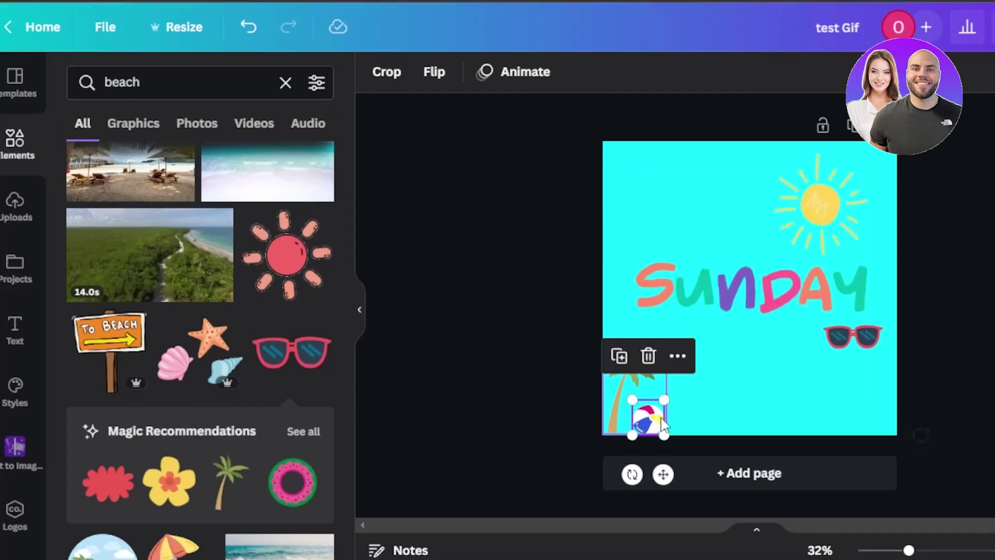
pyautogui.click(729, 400)
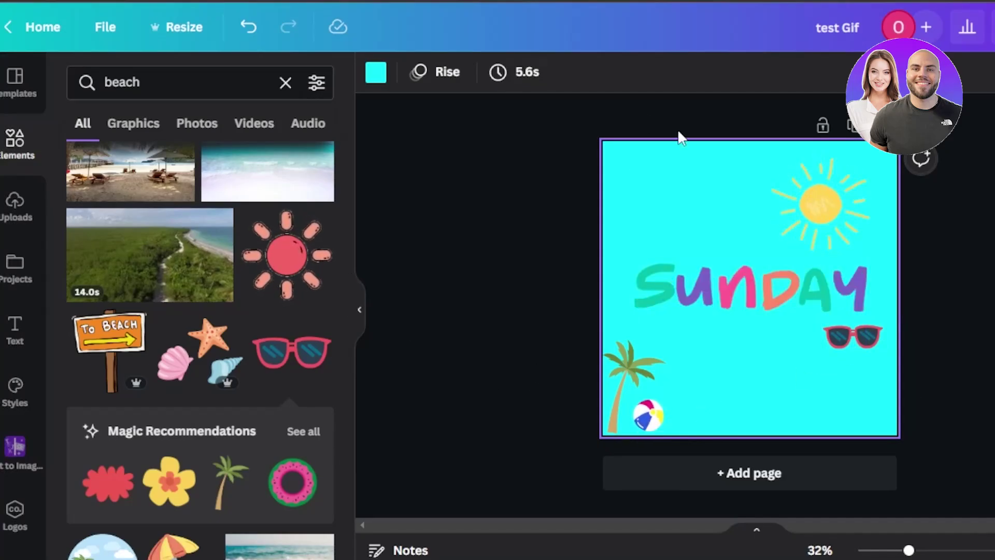
# Search the graphics for "happy", add the smiling blue cloud, shrink it and place it beside the sun's upper-left rays
pyautogui.click(285, 84)
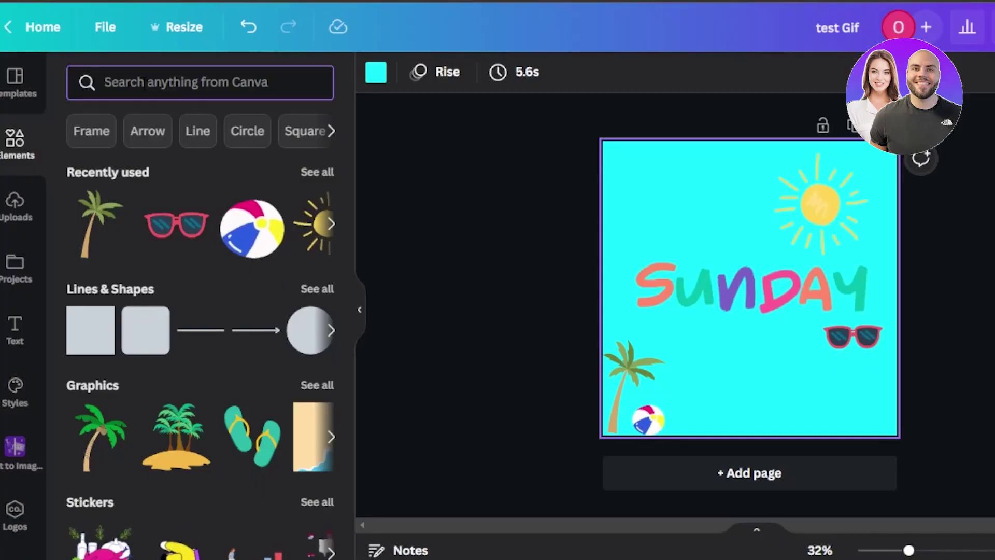
pyautogui.write('p')
pyautogui.press('BackSpace')
pyautogui.write('happy')
pyautogui.press('Return')
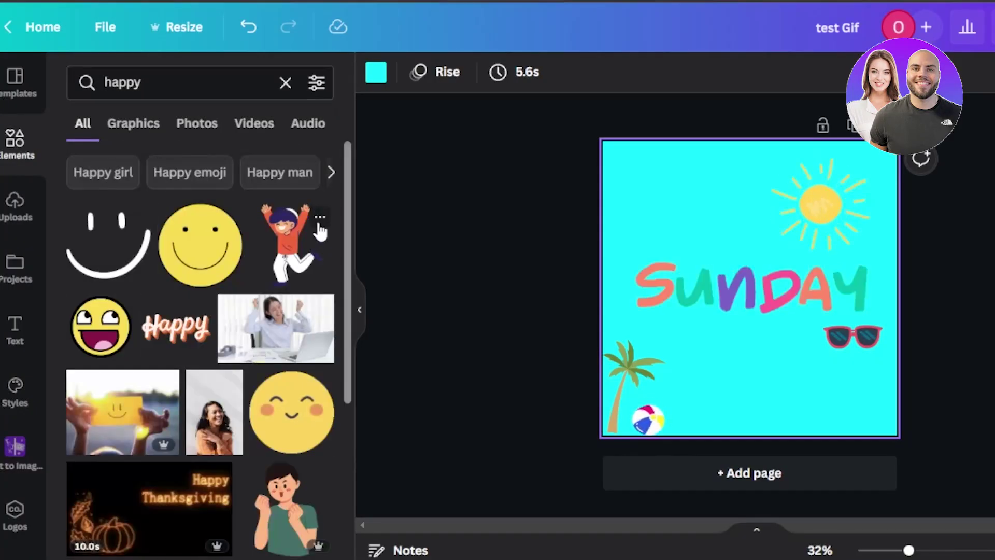
pyautogui.click(129, 135)
pyautogui.scroll(-2, 300, 249)
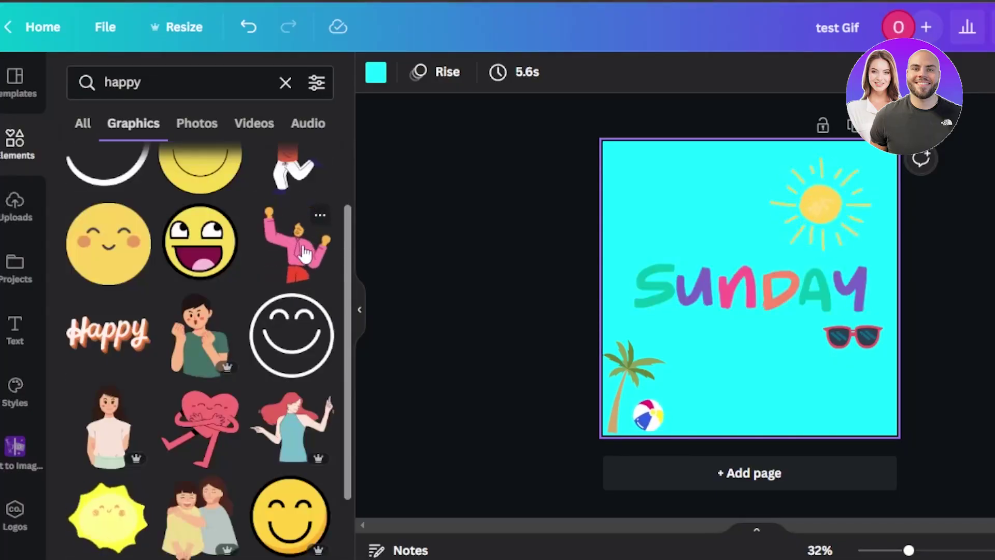
pyautogui.moveTo(344, 257); pyautogui.dragTo(348, 422)
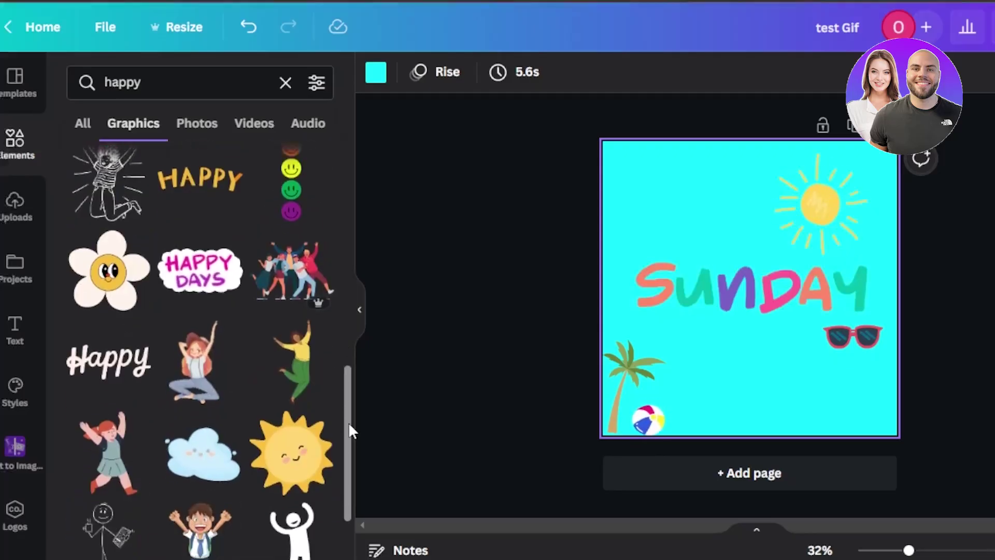
pyautogui.click(200, 469)
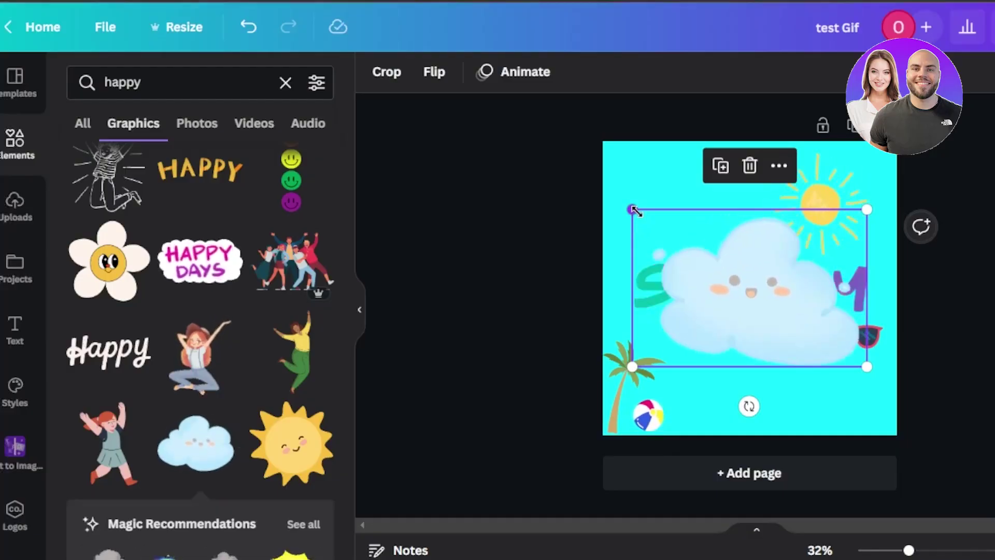
pyautogui.moveTo(640, 217); pyautogui.dragTo(831, 230)
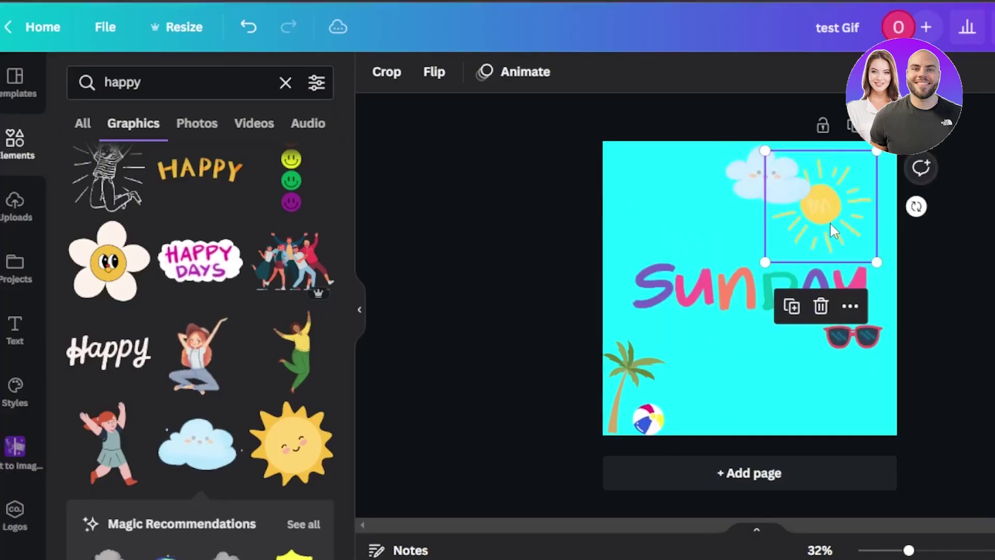
# Send the sun behind the smiling cloud and move the cloud so it partly covers the sun
pyautogui.click(856, 310)
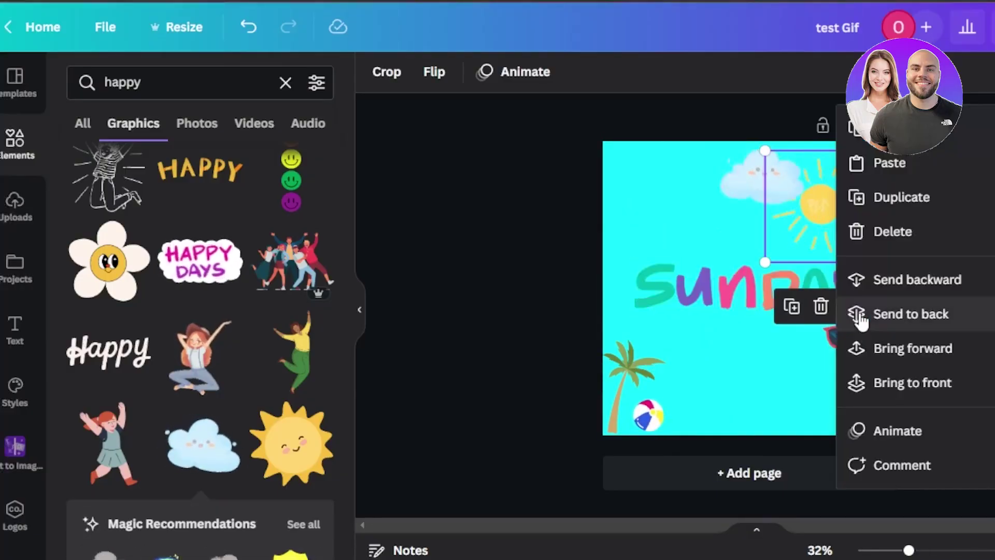
pyautogui.click(902, 299)
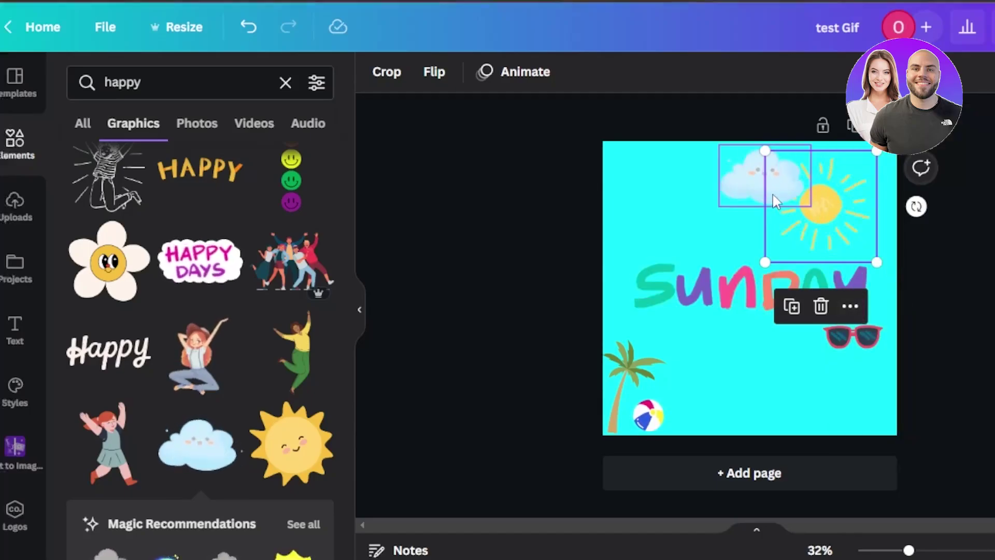
pyautogui.moveTo(776, 180); pyautogui.dragTo(782, 185)
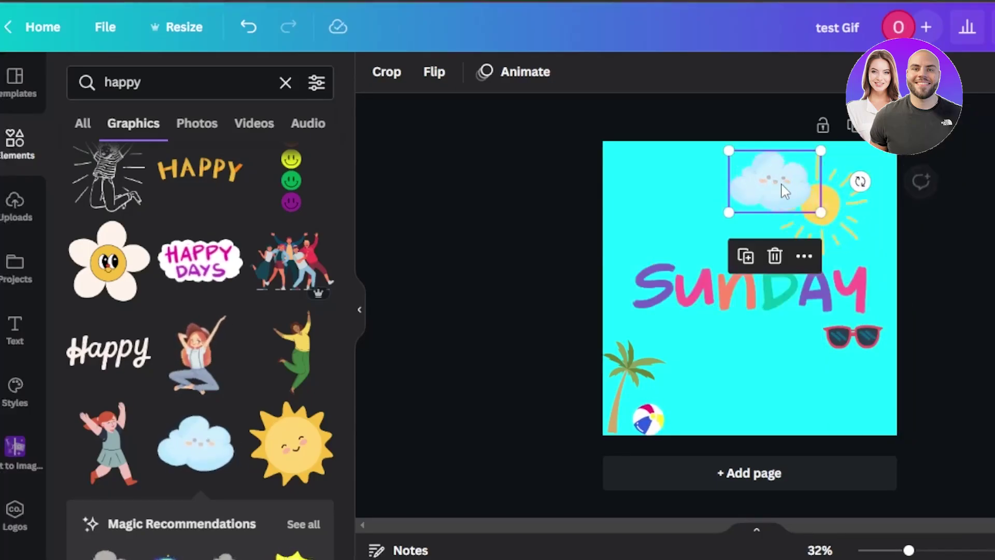
pyautogui.click(877, 250)
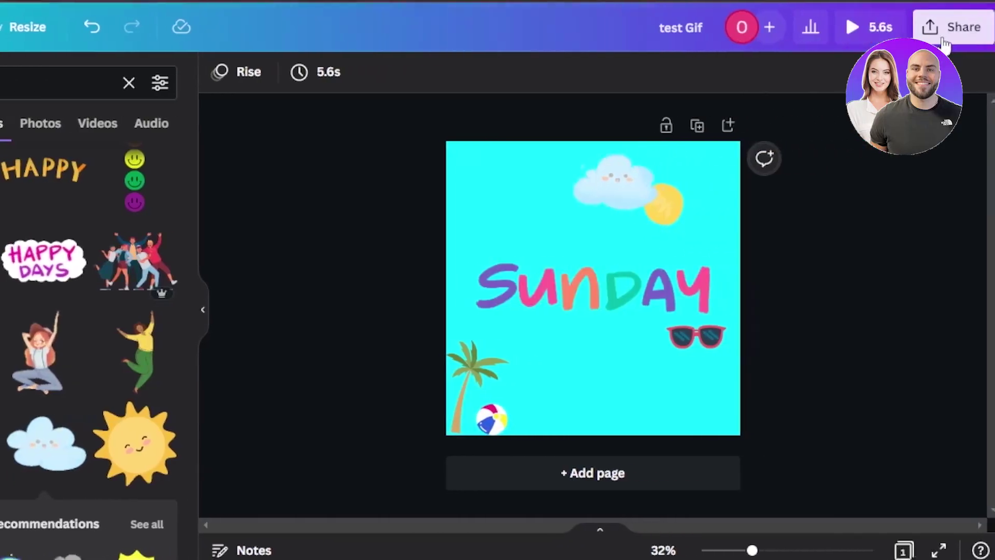
# Download the design with GIF as the file type
pyautogui.click(947, 27)
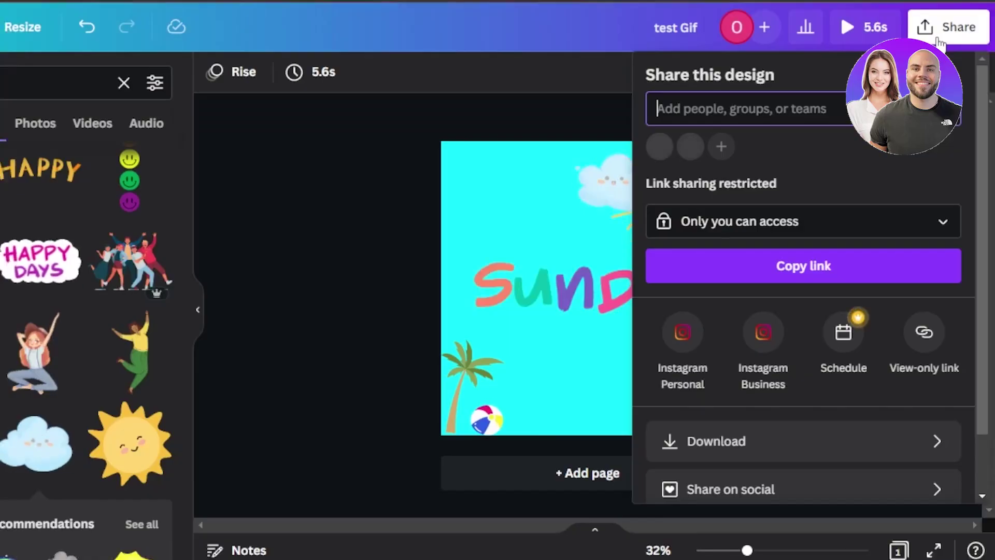
pyautogui.click(735, 437)
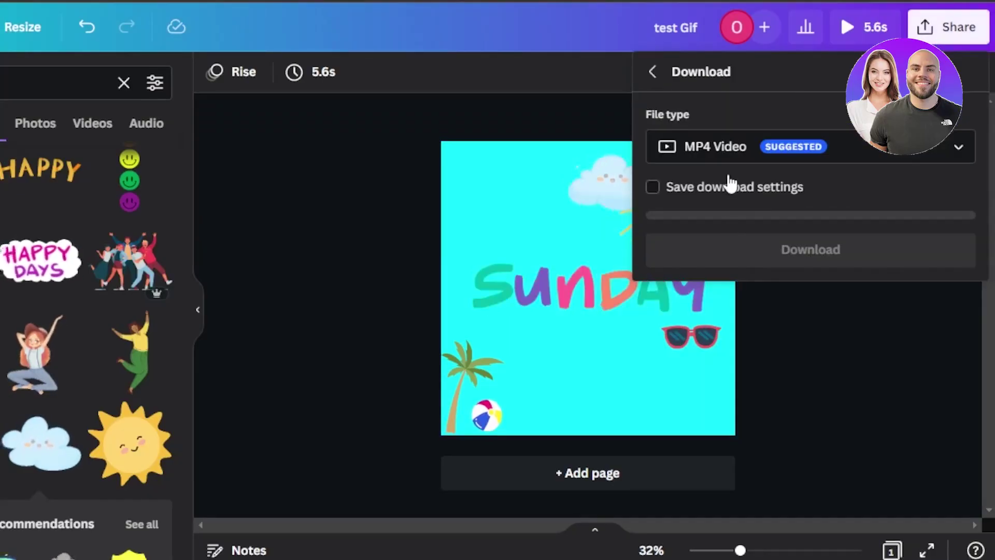
pyautogui.click(728, 156)
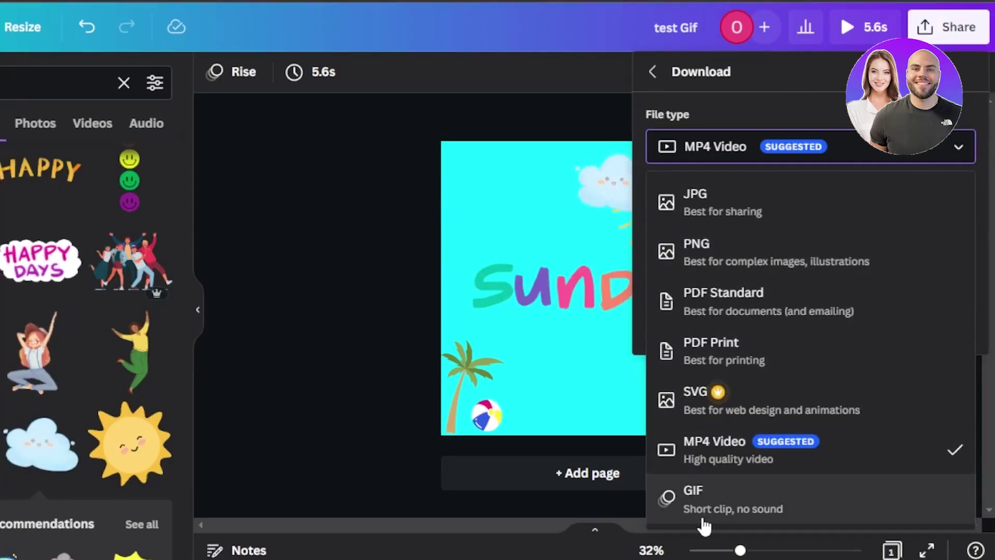
pyautogui.click(733, 507)
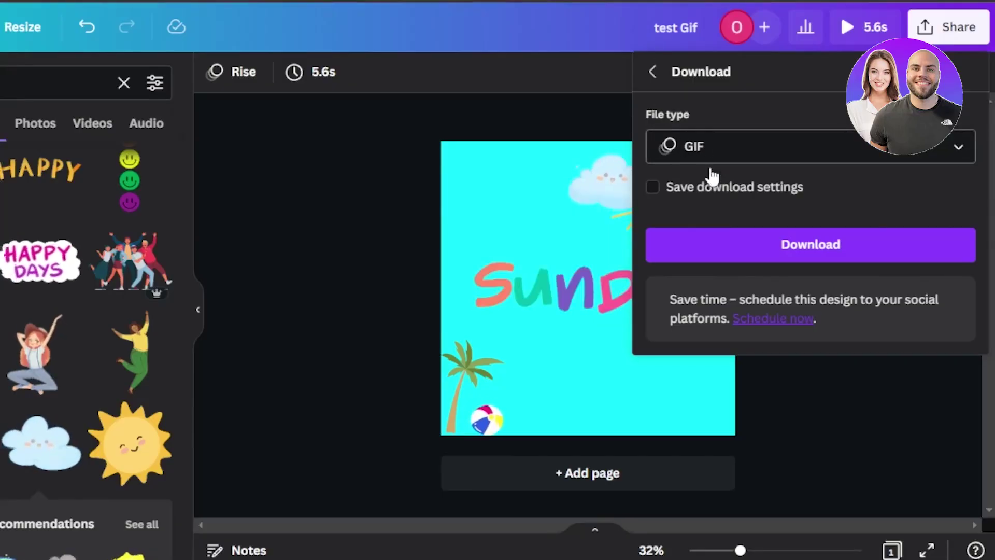
pyautogui.click(748, 246)
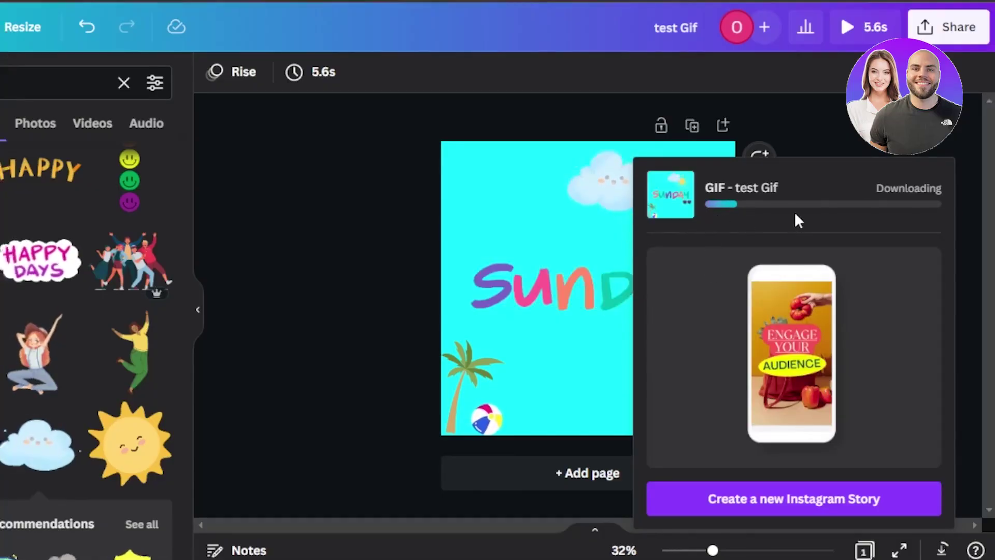
pyautogui.click(838, 141)
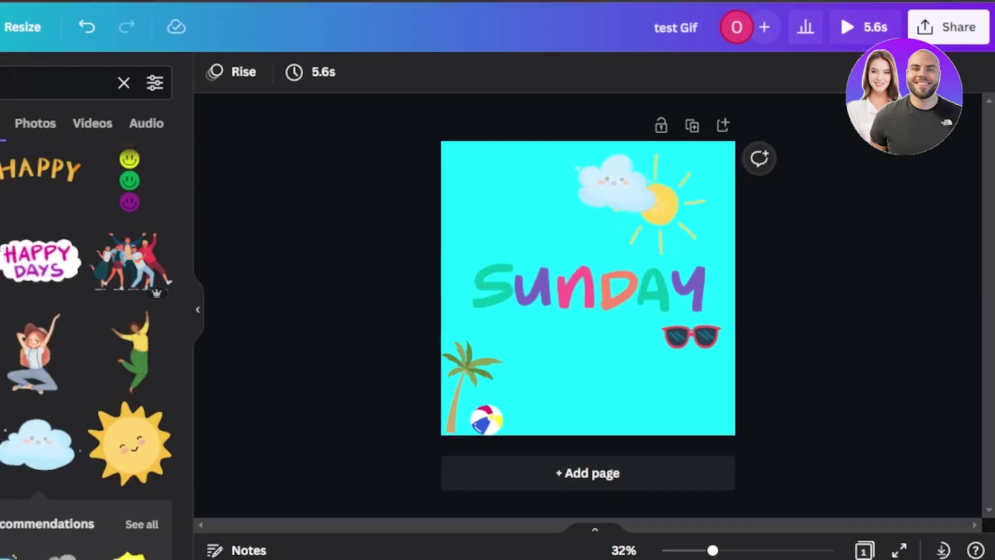
# Add a second page and set its background to the pinkish-red document color
pyautogui.click(591, 474)
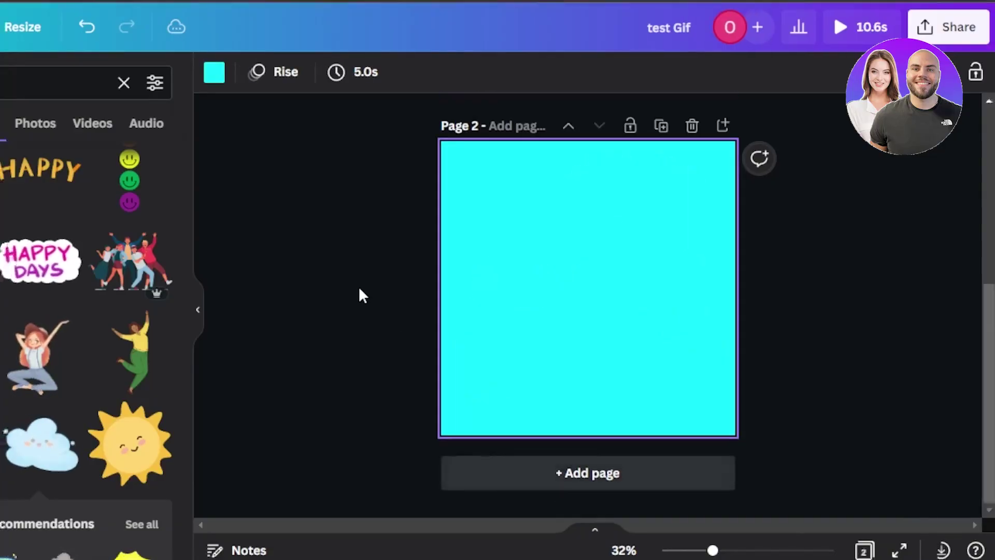
pyautogui.click(214, 72)
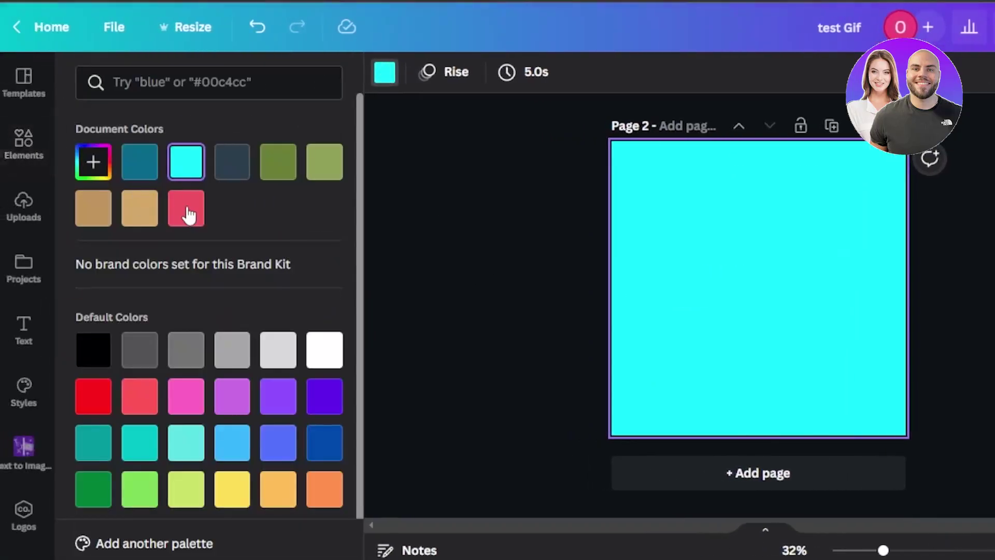
pyautogui.click(183, 223)
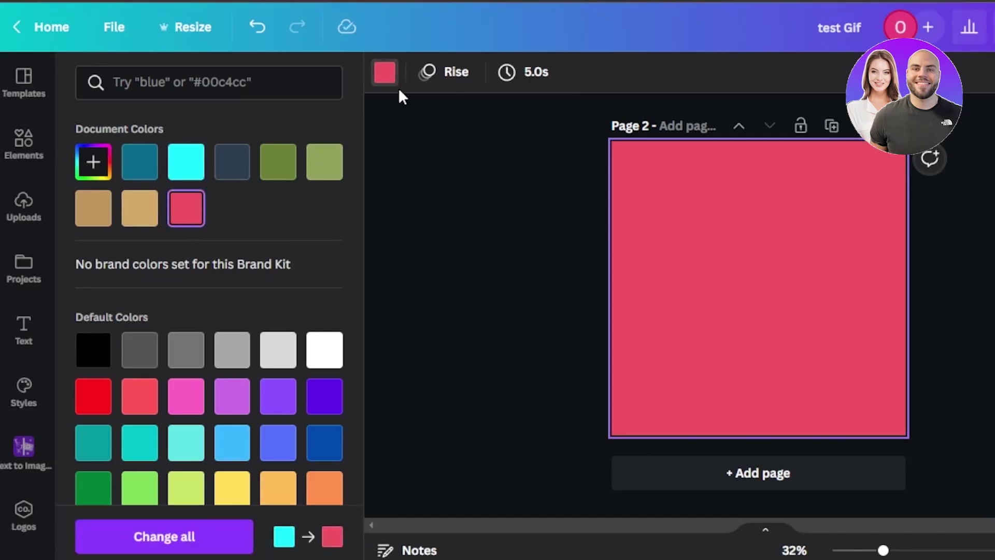
# Change page 2's background to light pink and add the yellow COOL word sticker at its centre
pyautogui.click(20, 155)
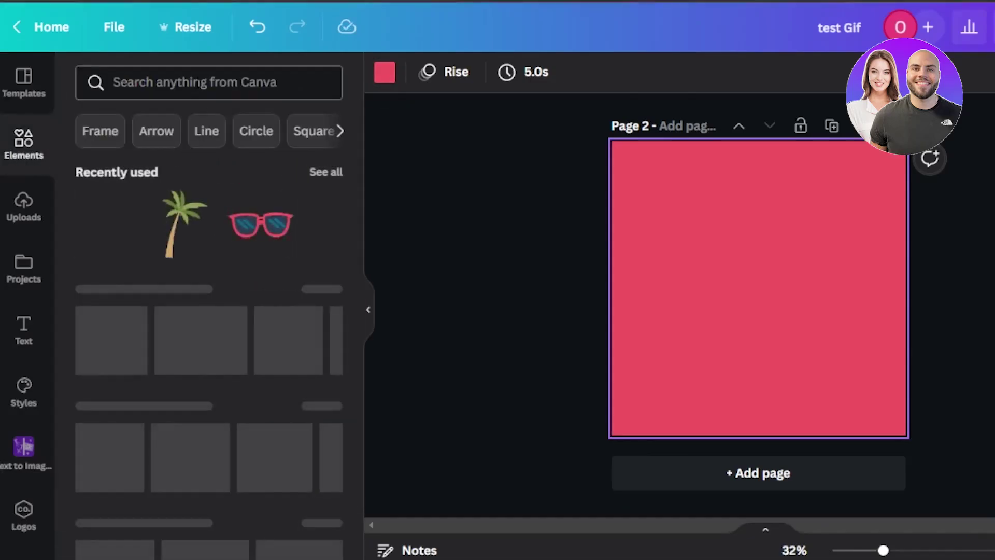
pyautogui.click(114, 81)
pyautogui.write('f')
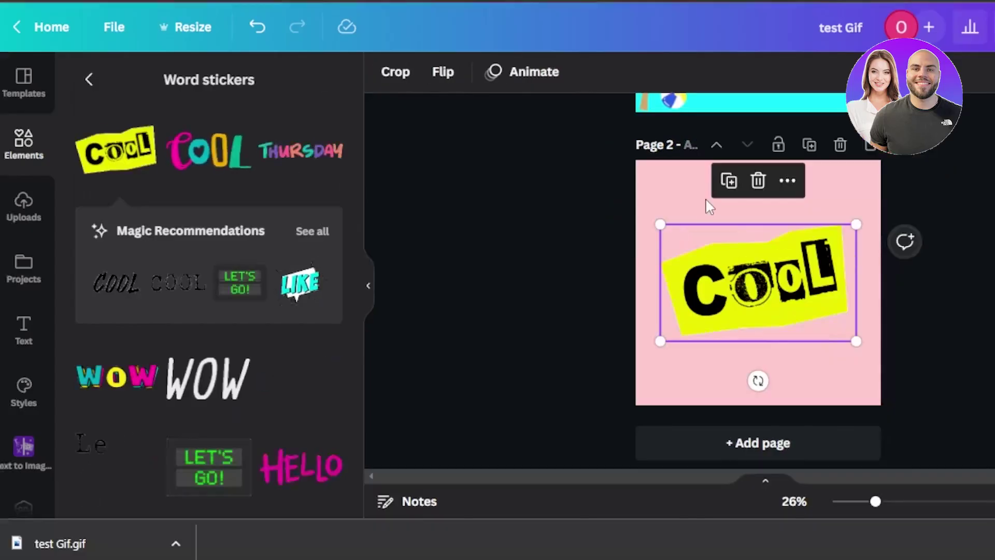
pyautogui.click(674, 199)
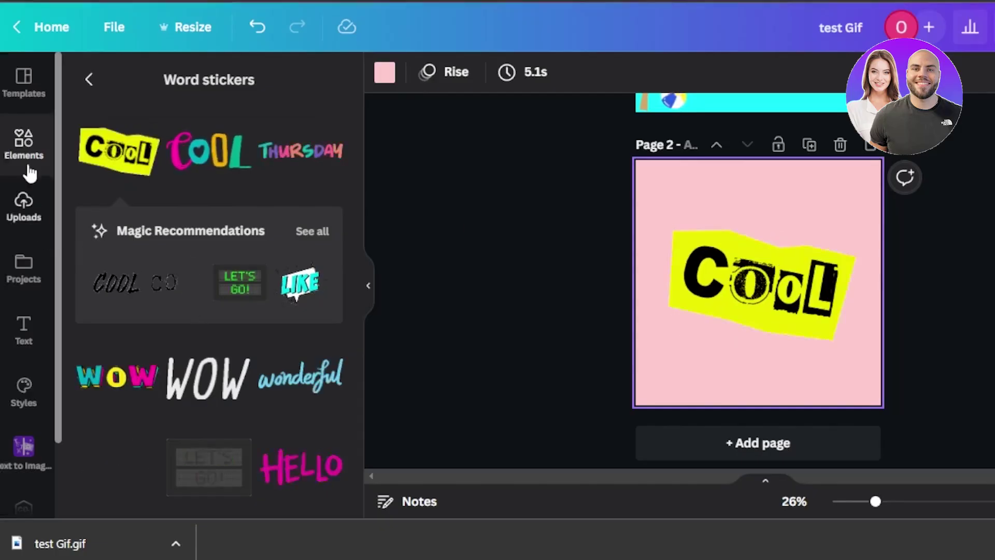
# Set page 2's timing to 4.5 seconds without applying it to all pages
pyautogui.click(24, 139)
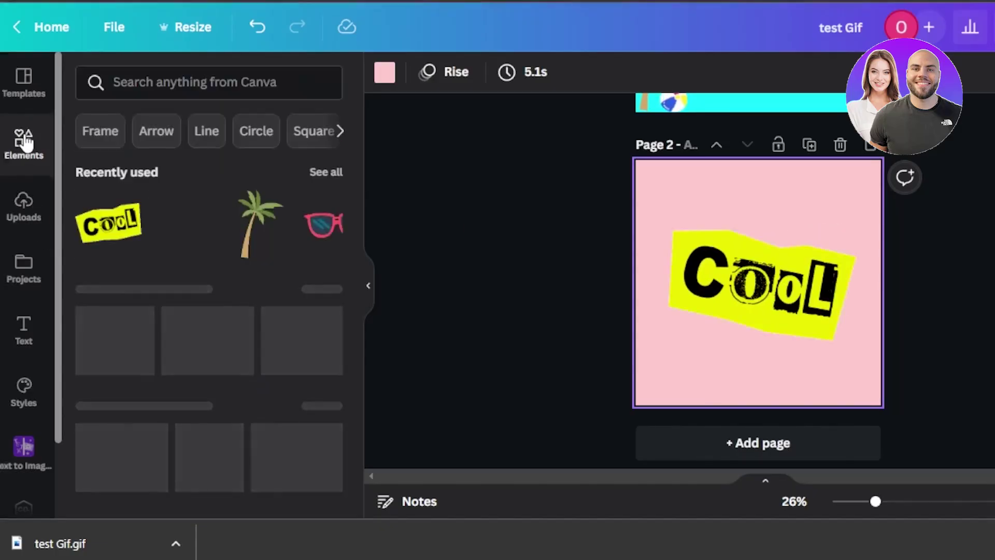
pyautogui.click(24, 332)
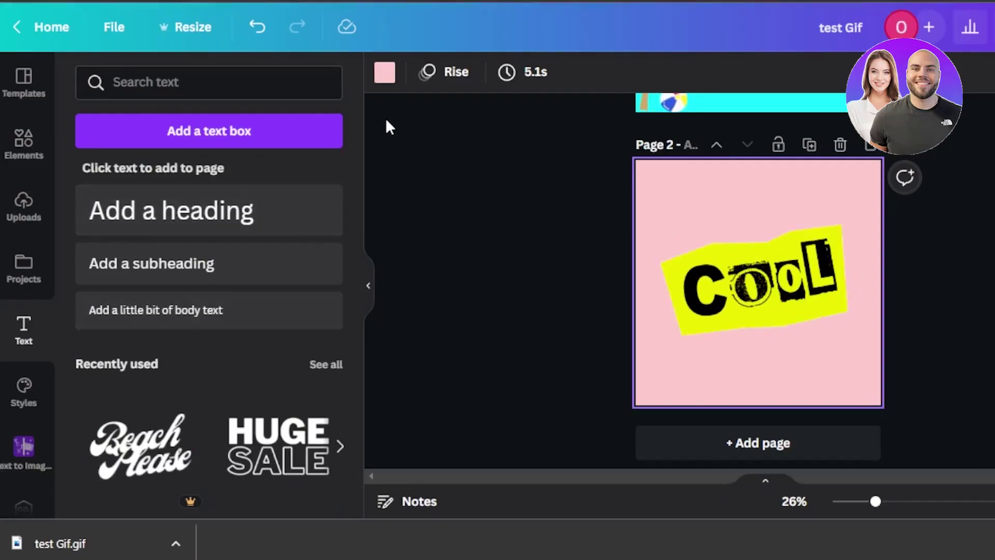
pyautogui.click(510, 75)
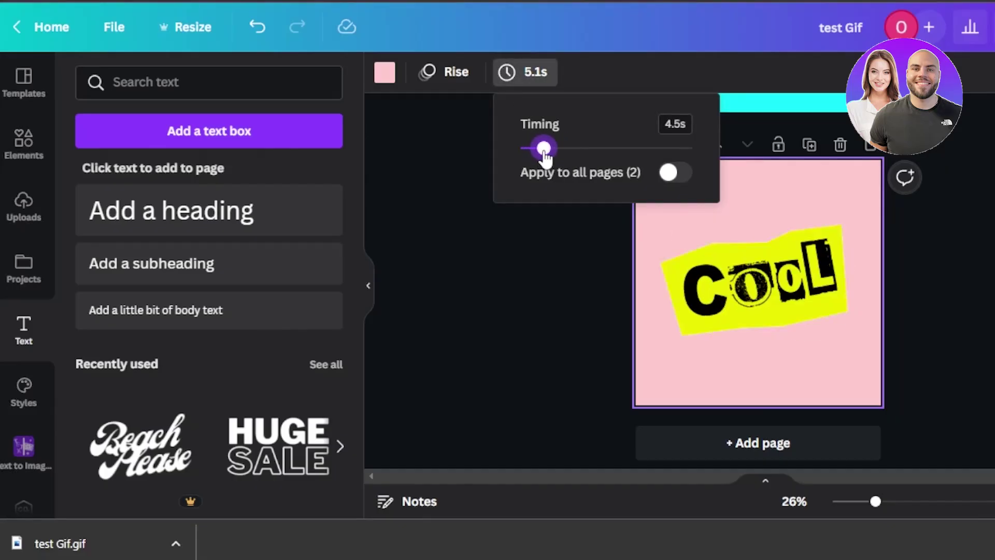
pyautogui.press('Escape')
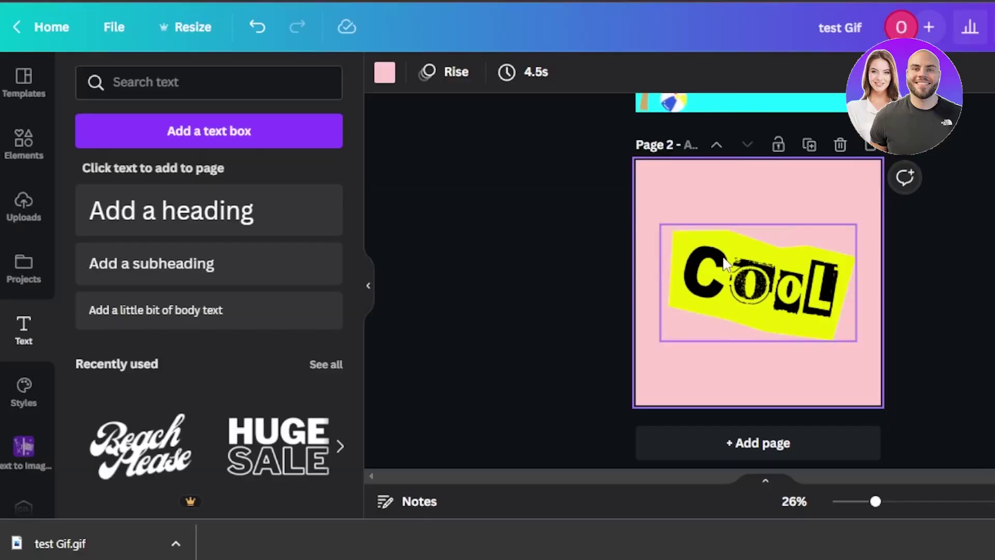
# Add the pink warning triangle from the full sticker collection to page 2 and shrink it into the page's lower-right corner
pyautogui.click(725, 264)
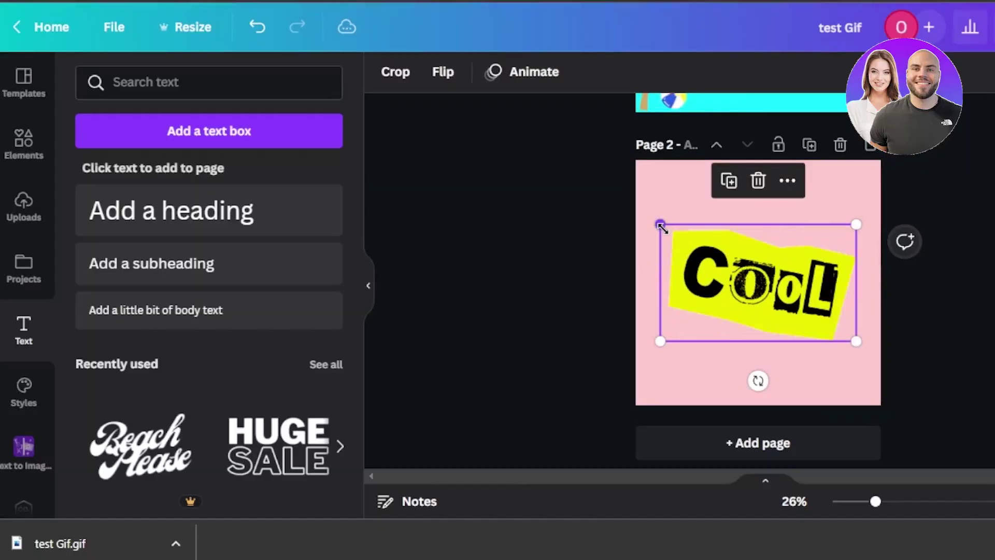
pyautogui.click(21, 139)
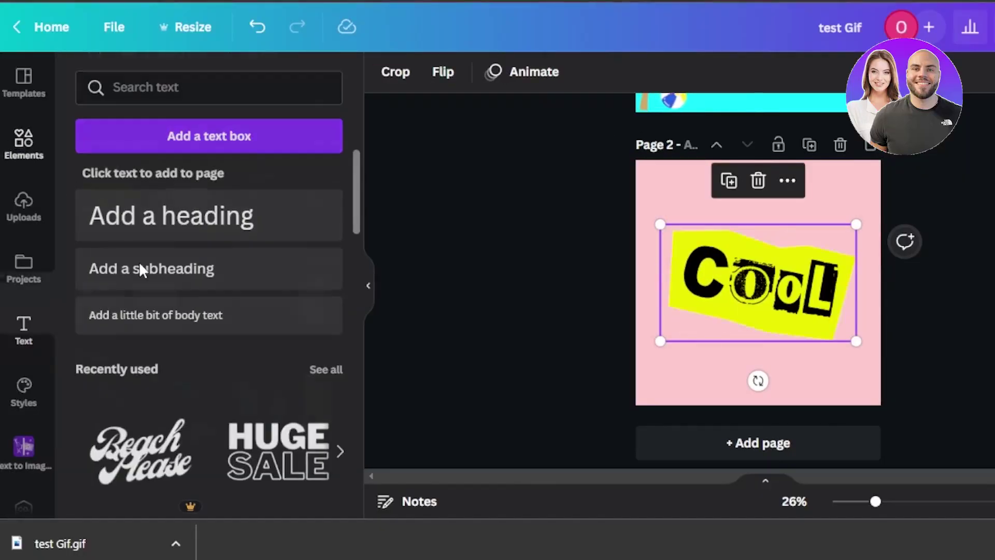
pyautogui.scroll(-8, 350, 284)
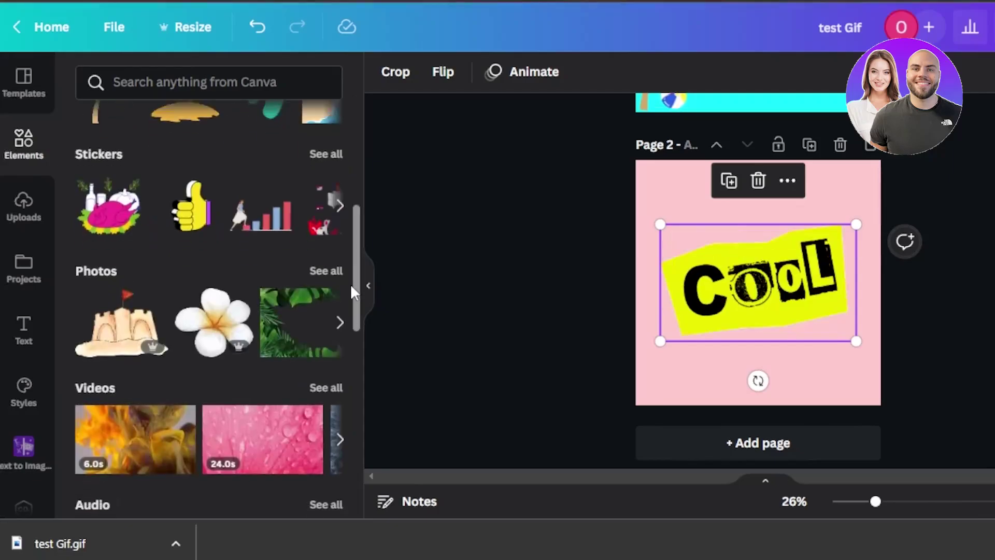
pyautogui.moveTo(354, 263); pyautogui.dragTo(355, 217)
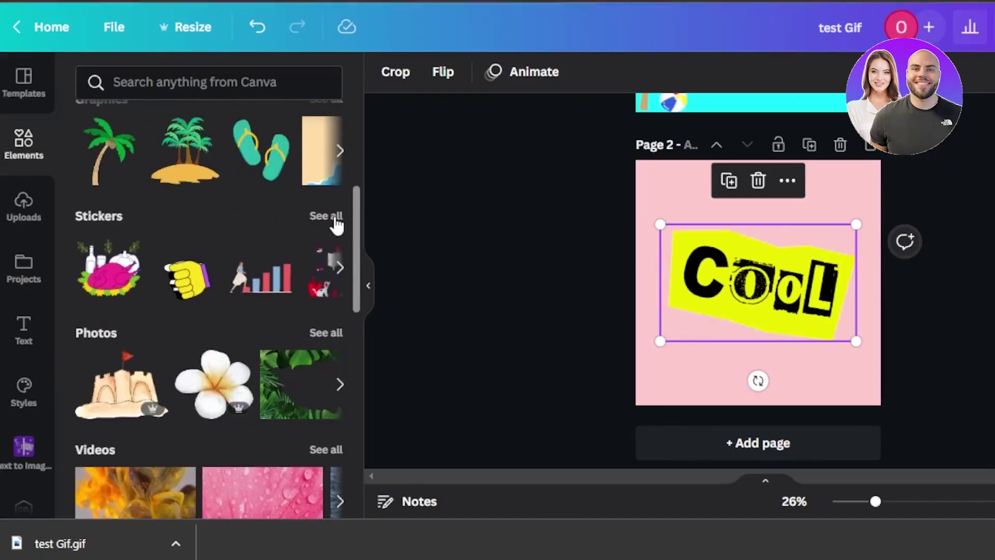
pyautogui.click(328, 216)
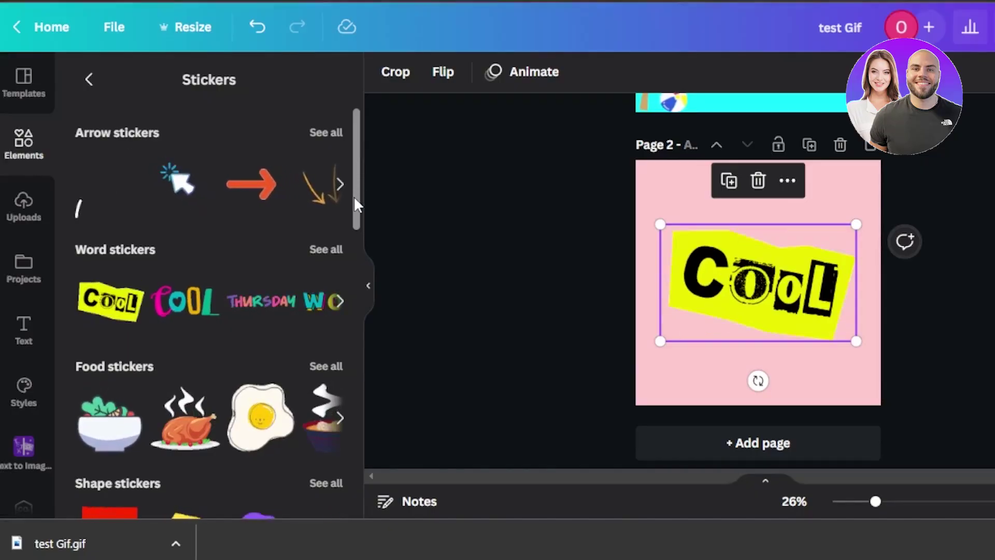
pyautogui.moveTo(353, 183); pyautogui.dragTo(351, 235)
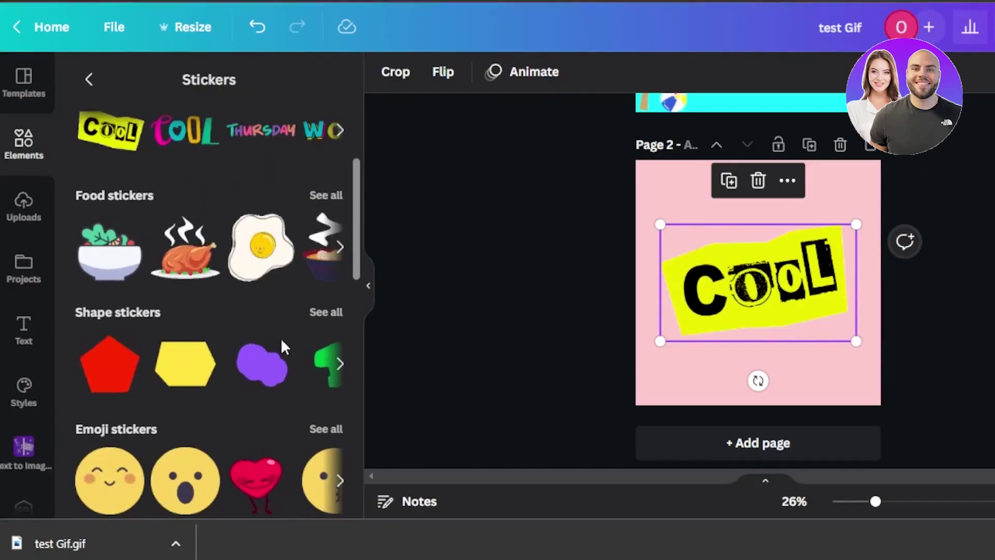
pyautogui.moveTo(353, 251); pyautogui.dragTo(351, 367)
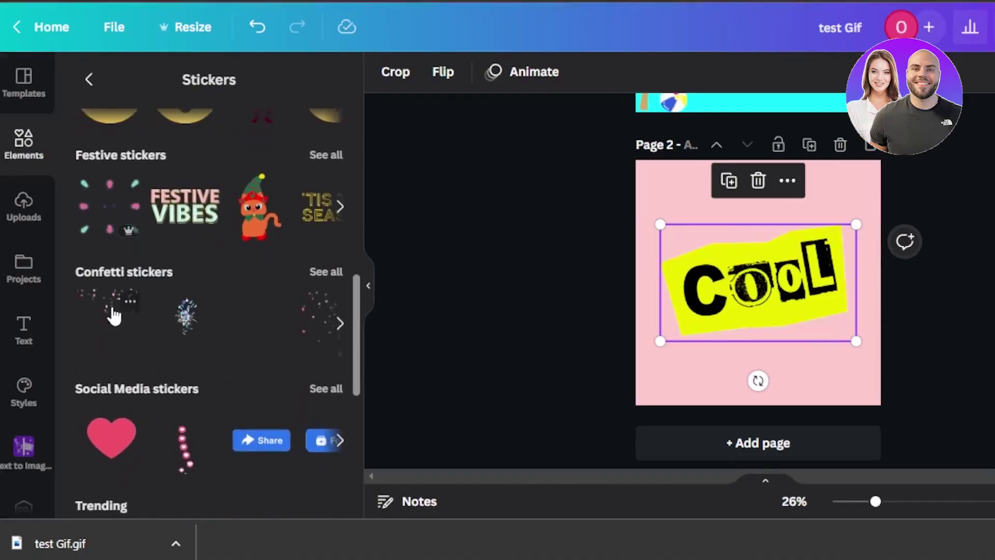
pyautogui.moveTo(356, 323); pyautogui.dragTo(355, 365)
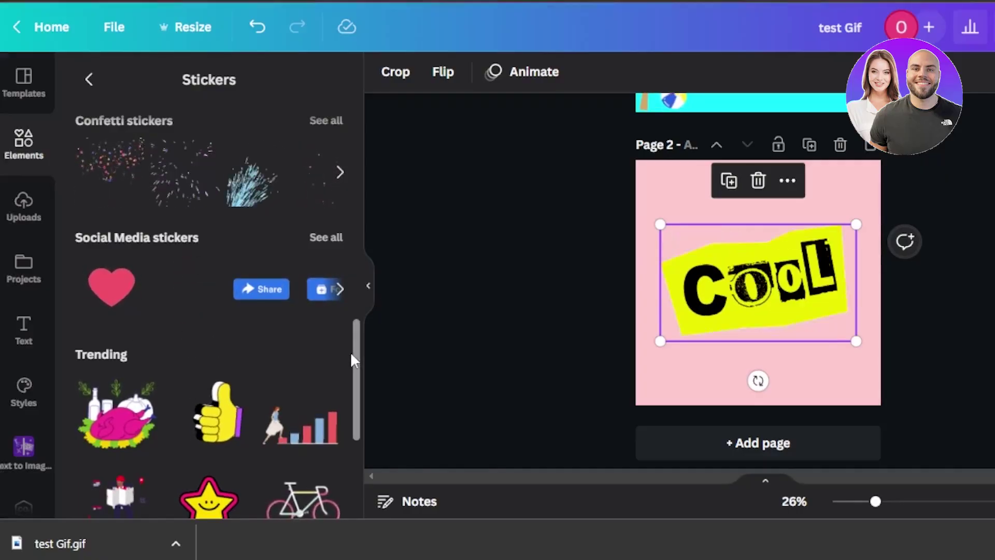
pyautogui.scroll(-6, 359, 353)
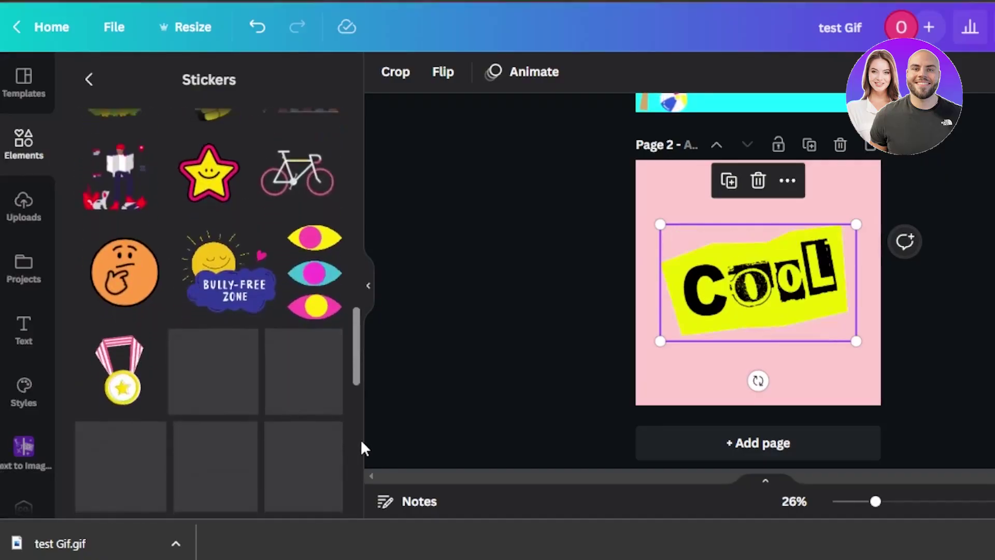
pyautogui.scroll(-5, 360, 448)
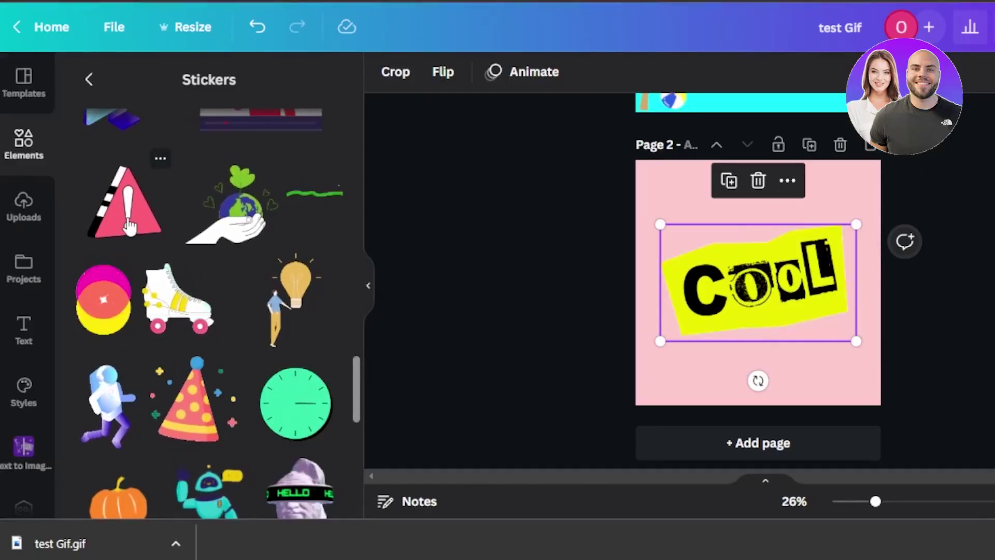
pyautogui.click(128, 227)
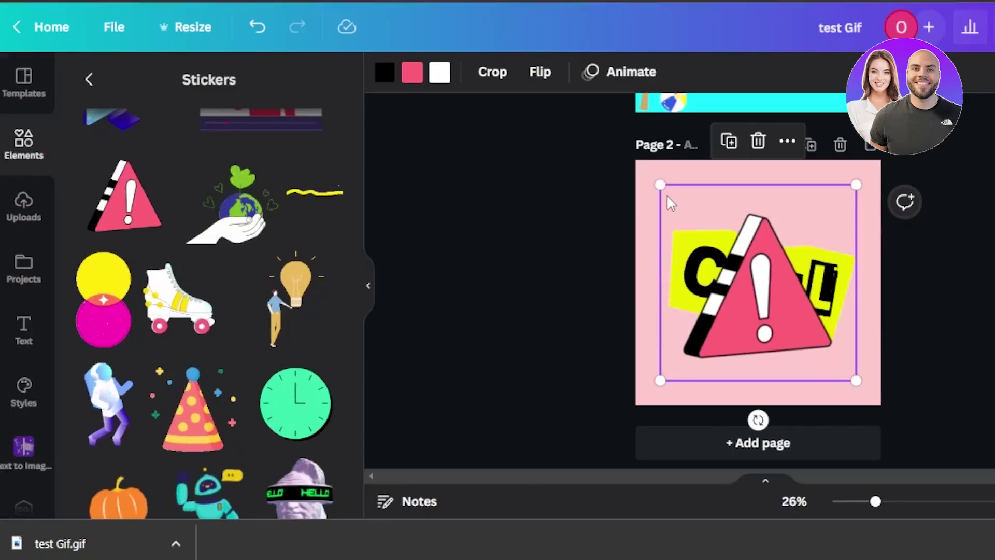
pyautogui.moveTo(661, 185); pyautogui.dragTo(822, 377)
# Add the orange, red and yellow triple-chevron arrow sticker to page 2 and shrink it into the page's upper-left corner
pyautogui.scroll(-5, 355, 417)
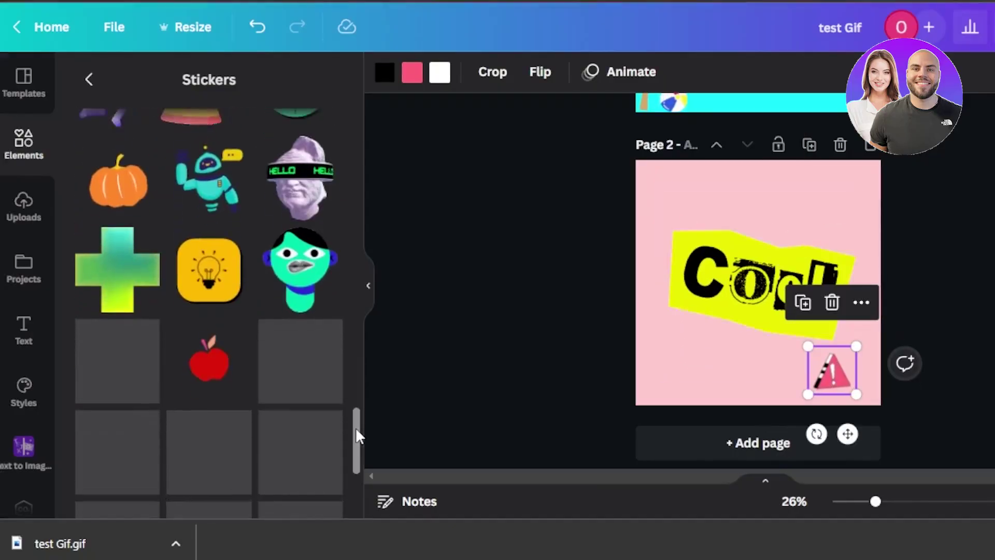
pyautogui.scroll(15, 358, 156)
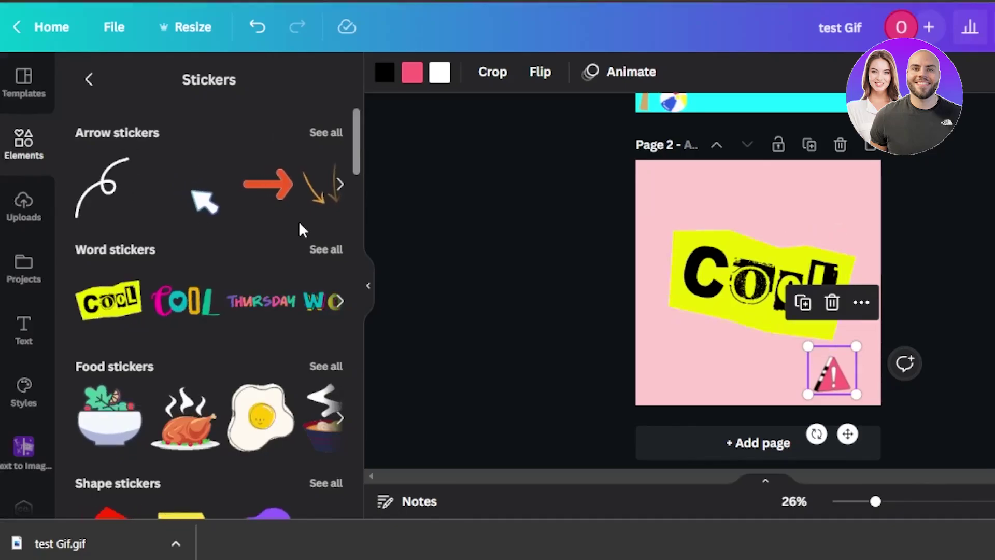
pyautogui.click(336, 136)
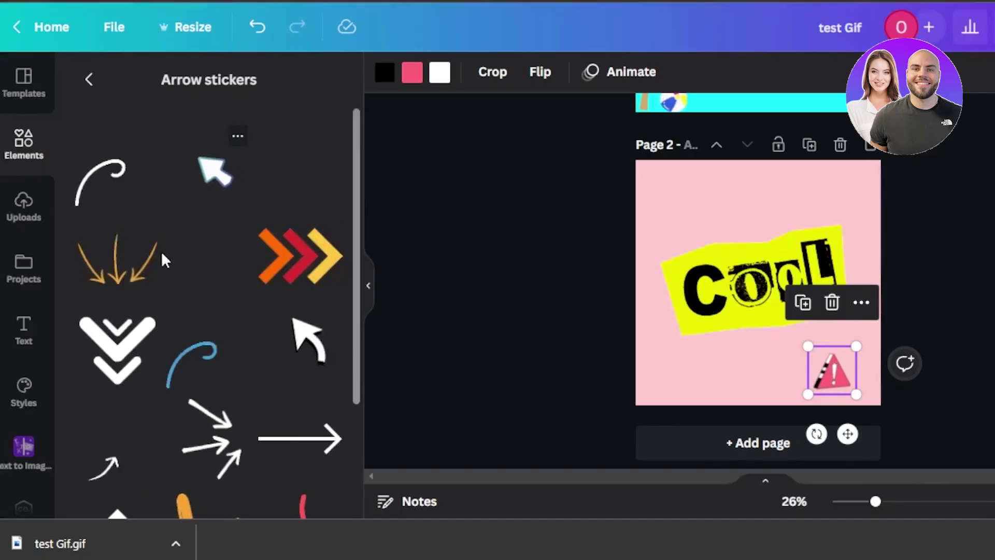
pyautogui.click(285, 259)
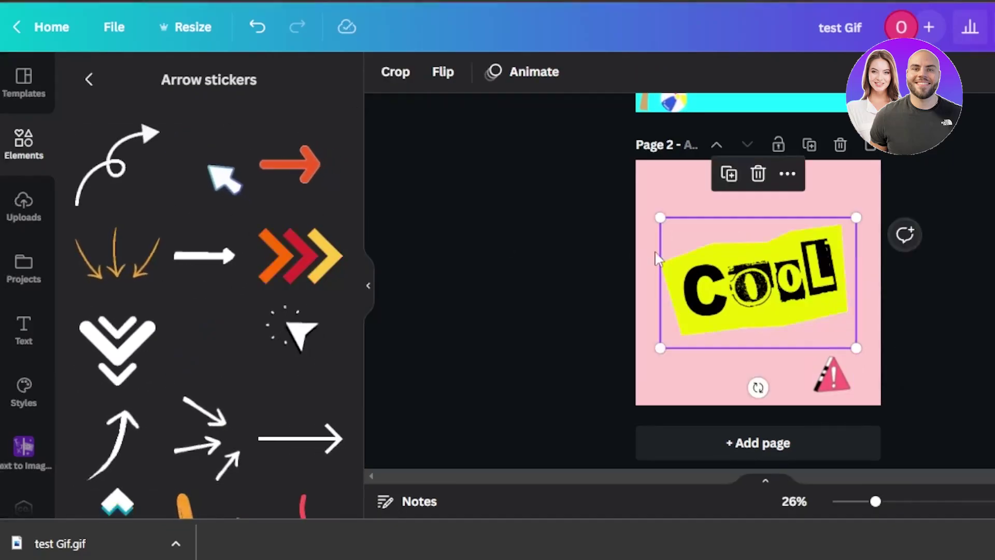
pyautogui.moveTo(660, 217); pyautogui.dragTo(665, 193)
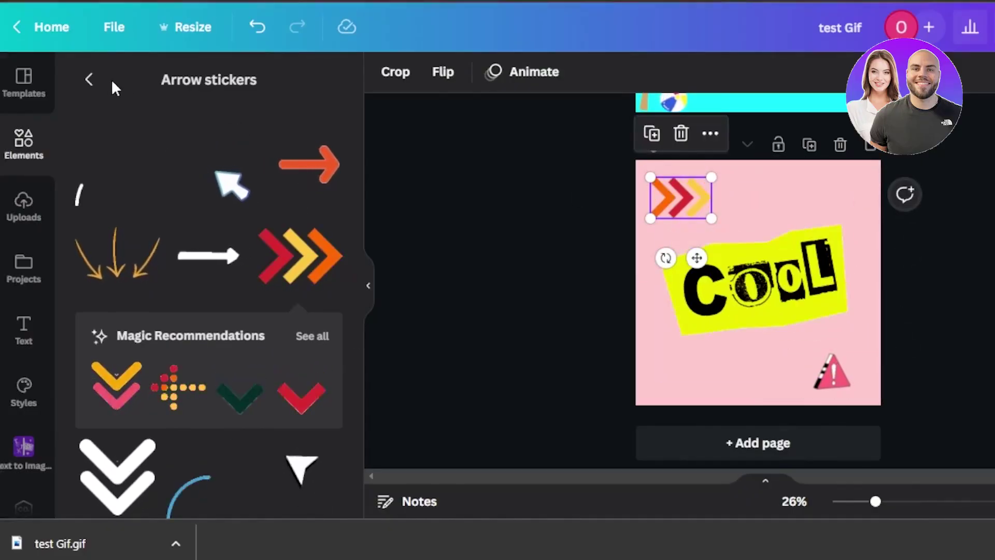
# Add the pink-and-white striped beach umbrella from the recommended graphics to page 2
pyautogui.click(91, 81)
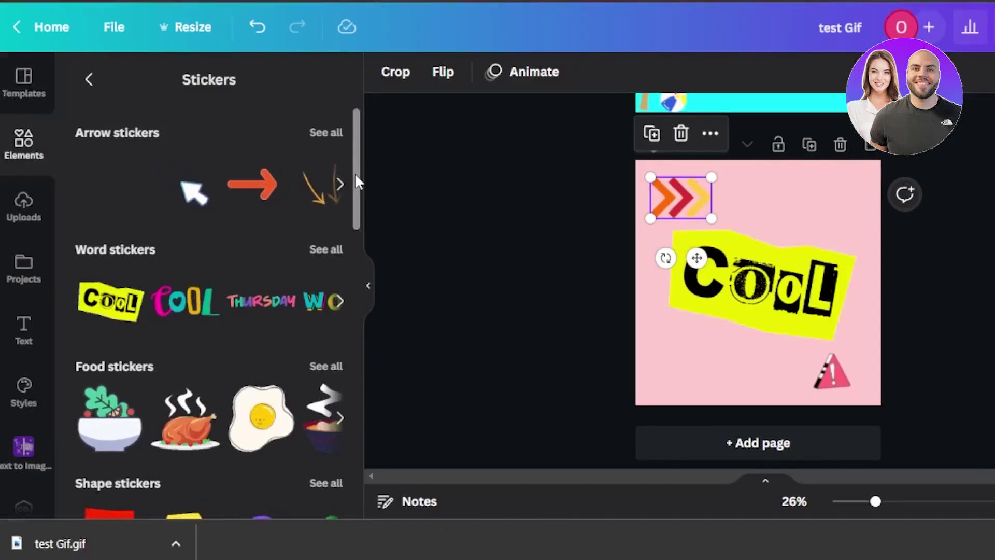
pyautogui.moveTo(357, 182); pyautogui.dragTo(355, 213)
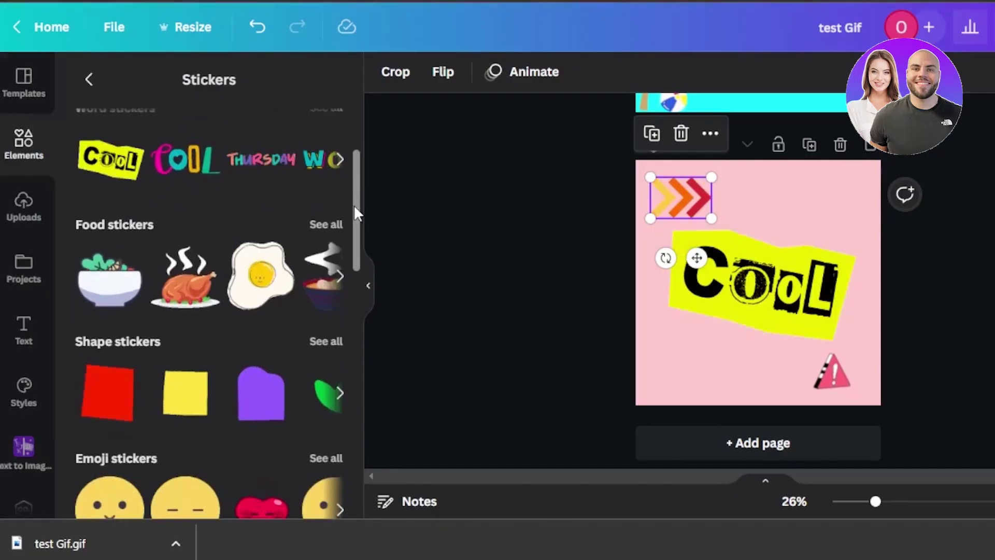
pyautogui.click(11, 162)
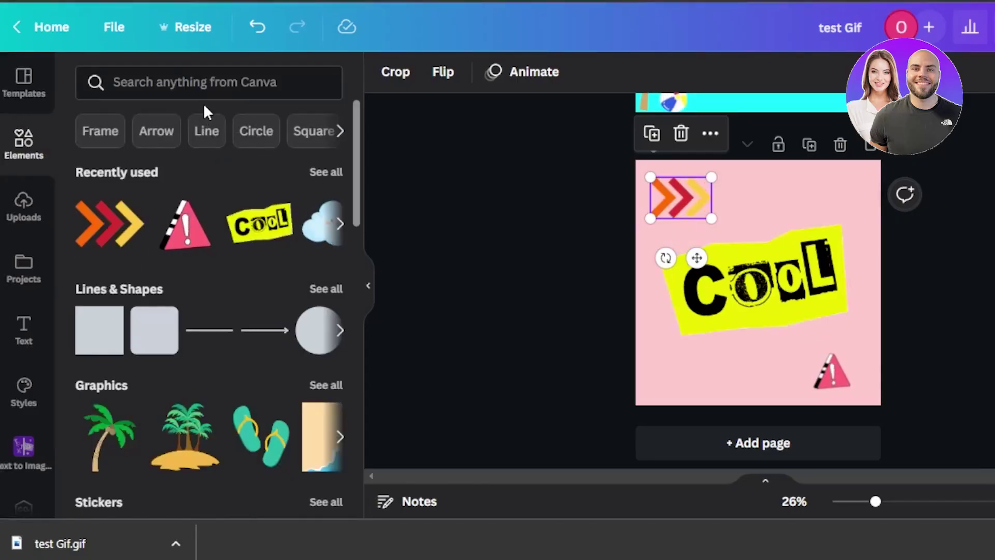
pyautogui.click(337, 386)
pyautogui.click(323, 209)
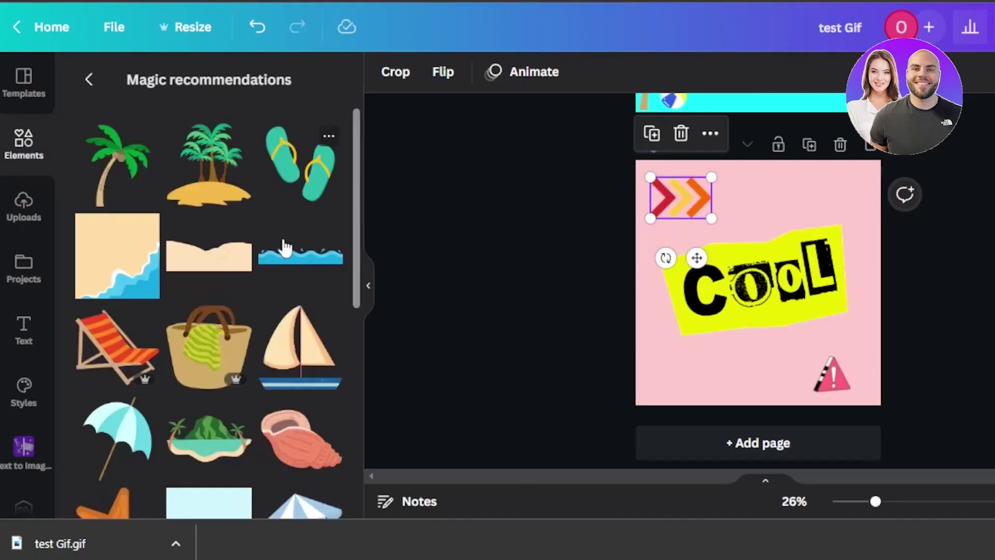
pyautogui.scroll(-5, 356, 245)
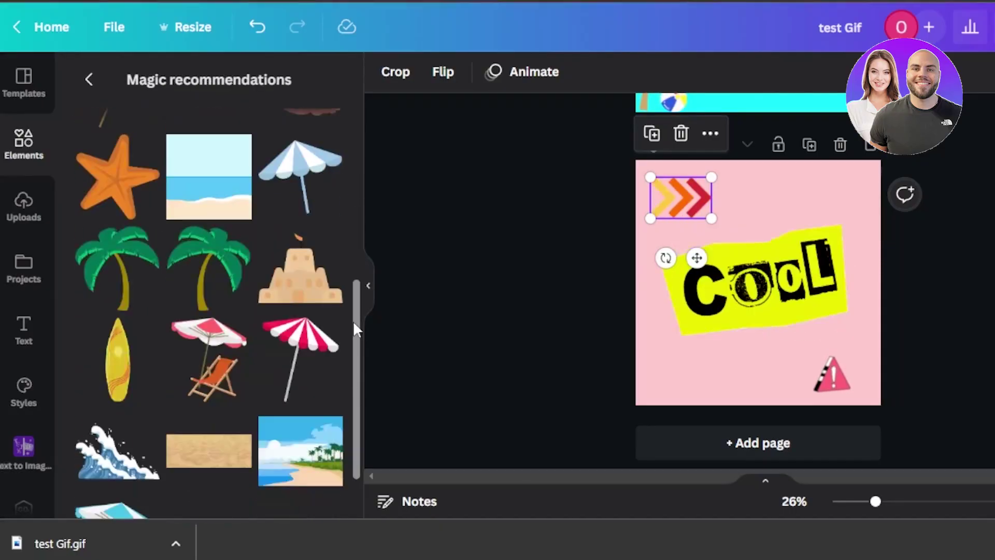
pyautogui.click(293, 339)
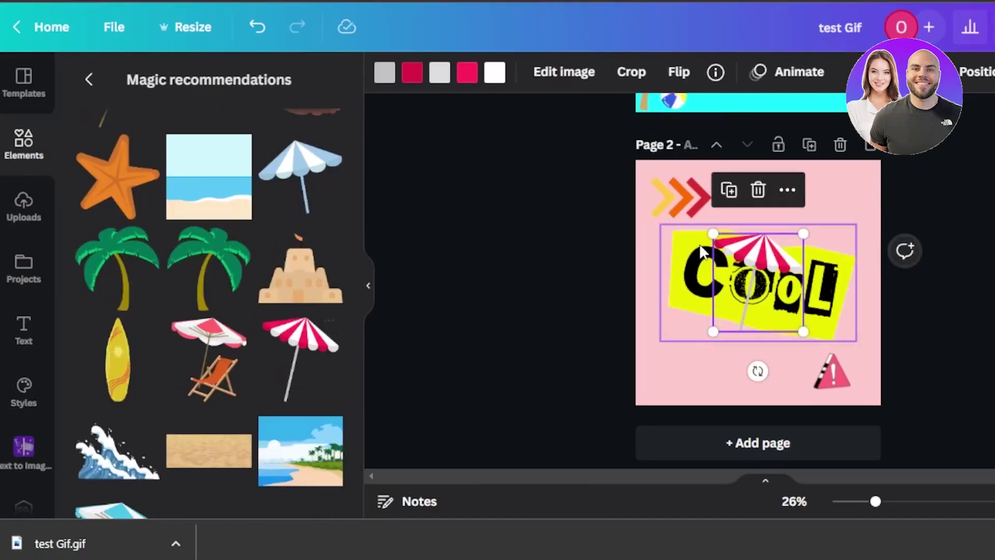
# Shrink the umbrella and place it in page 2's lower-right corner, moving the warning triangle to its left
pyautogui.moveTo(789, 320); pyautogui.dragTo(757, 334)
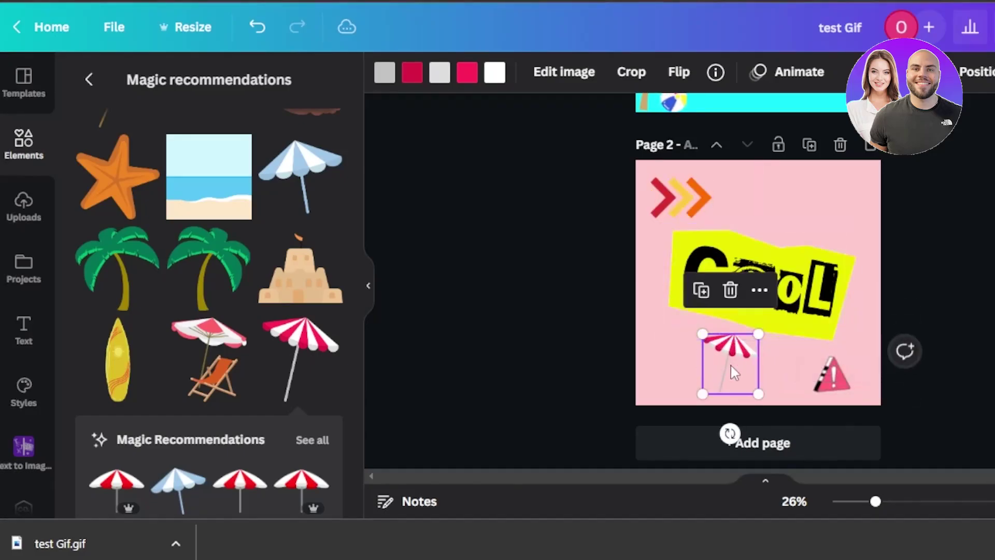
pyautogui.moveTo(733, 369); pyautogui.dragTo(789, 375)
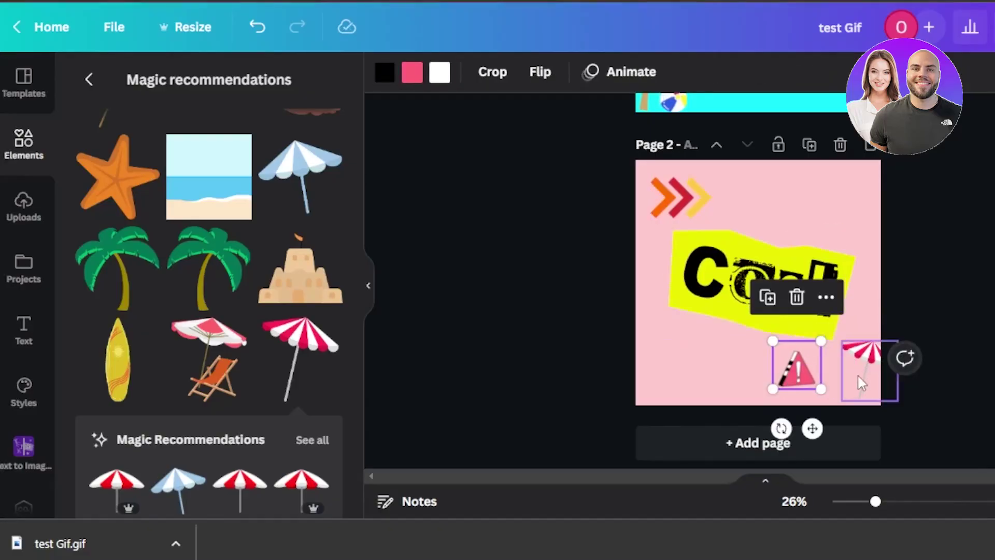
pyautogui.moveTo(861, 384); pyautogui.dragTo(844, 377)
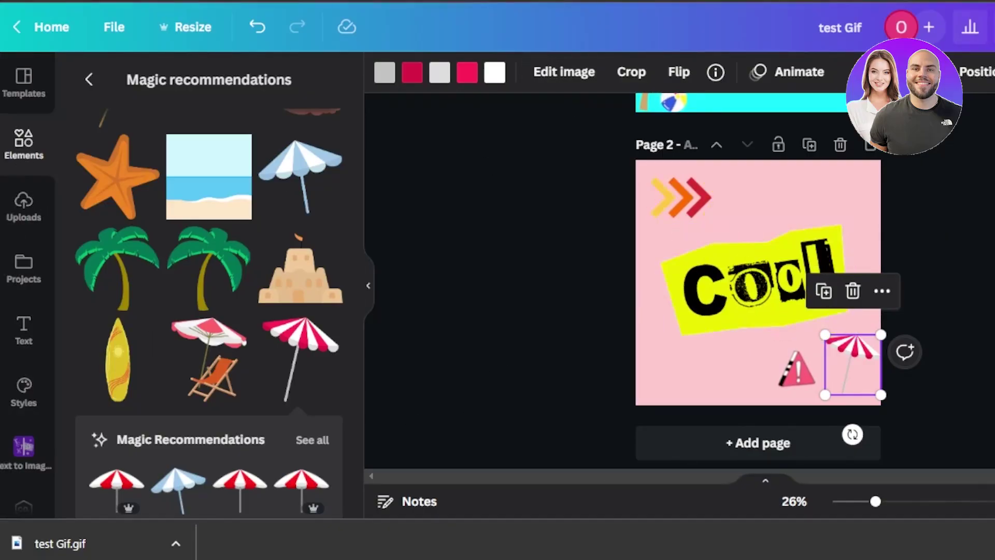
# Set the design's download file type to GIF
pyautogui.click(935, 36)
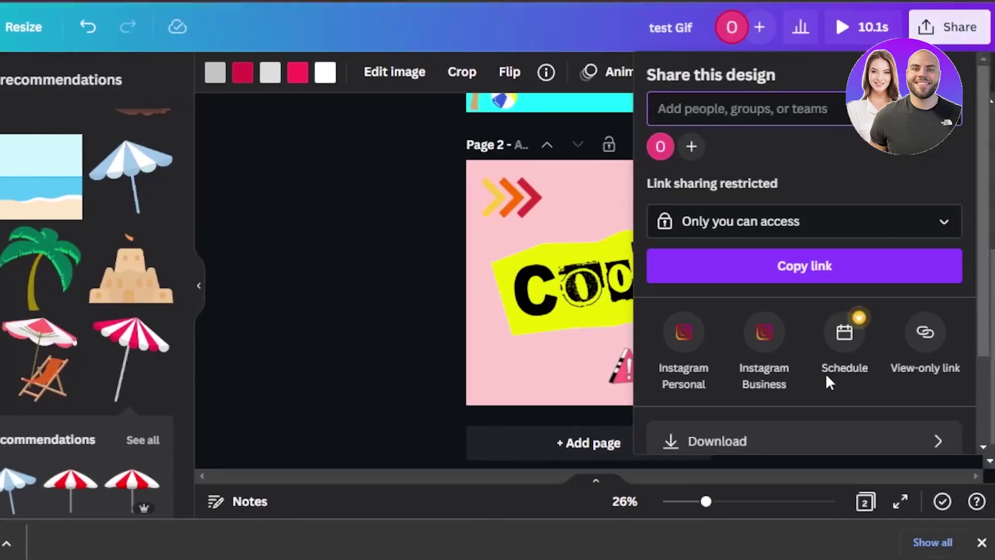
pyautogui.click(706, 450)
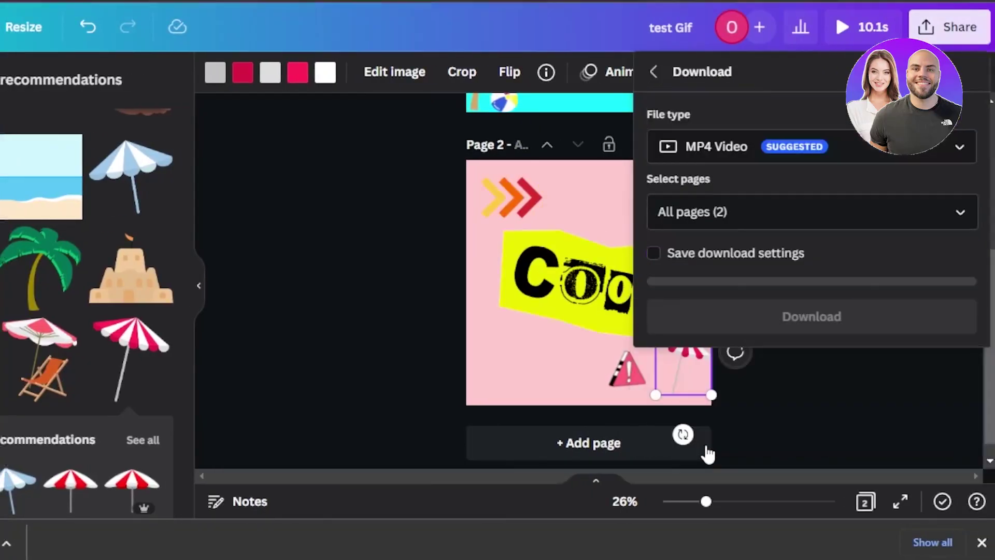
pyautogui.click(692, 143)
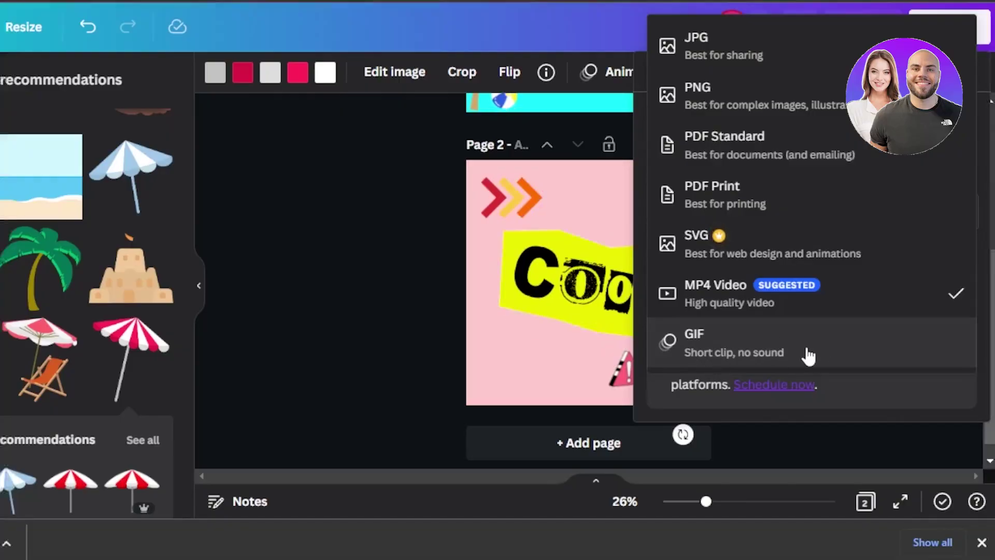
pyautogui.click(728, 355)
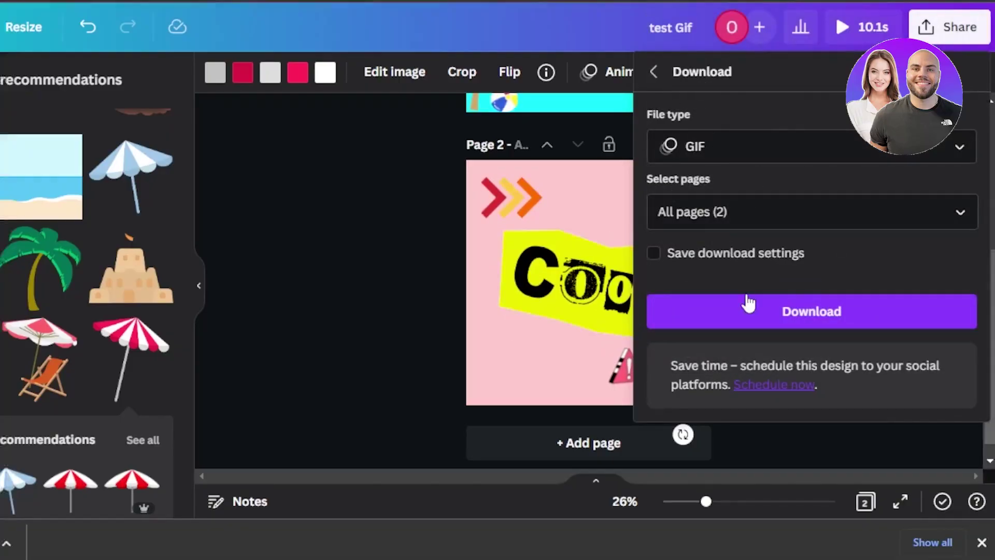